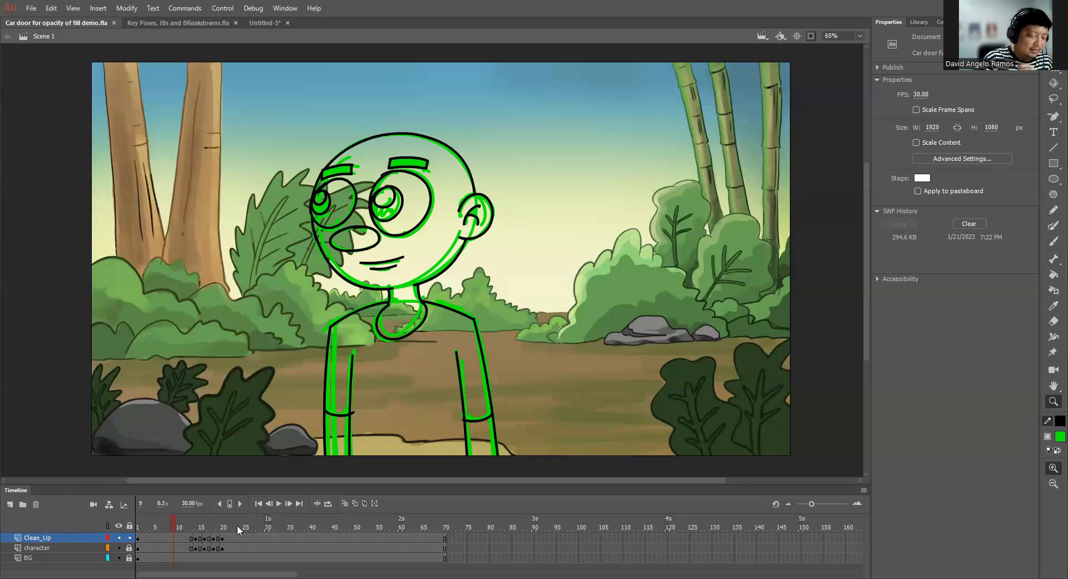
# Scrub through the timeline up to frame 20 to examine the unfilled character poses.
pyautogui.click(146, 528)
pyautogui.moveTo(155, 528)
pyautogui.mouseDown()
pyautogui.moveTo(226, 527)
pyautogui.moveTo(223, 543)
pyautogui.mouseUp()
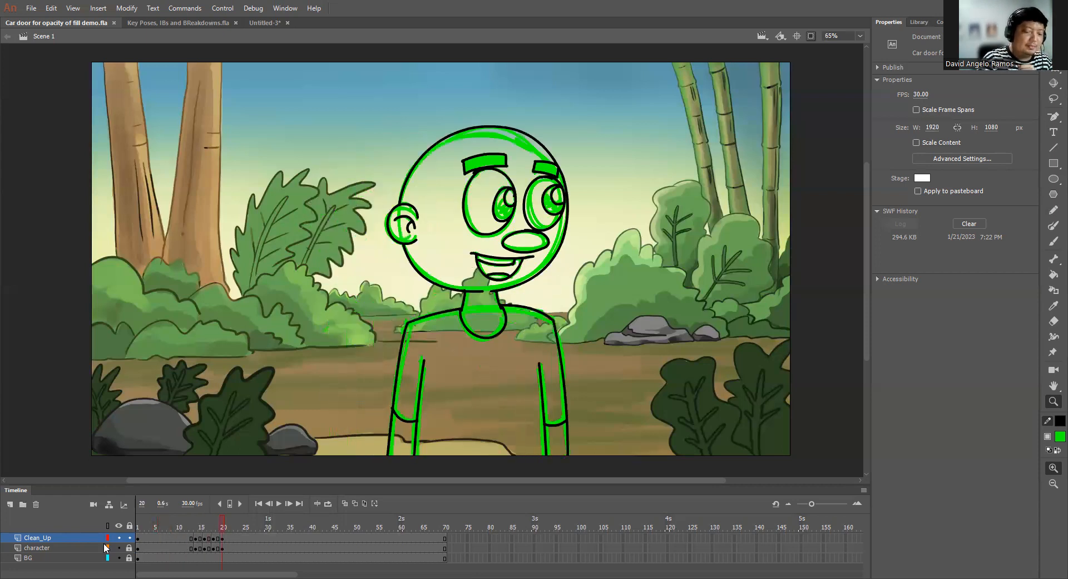
pyautogui.moveTo(106, 548); pyautogui.dragTo(106, 548)
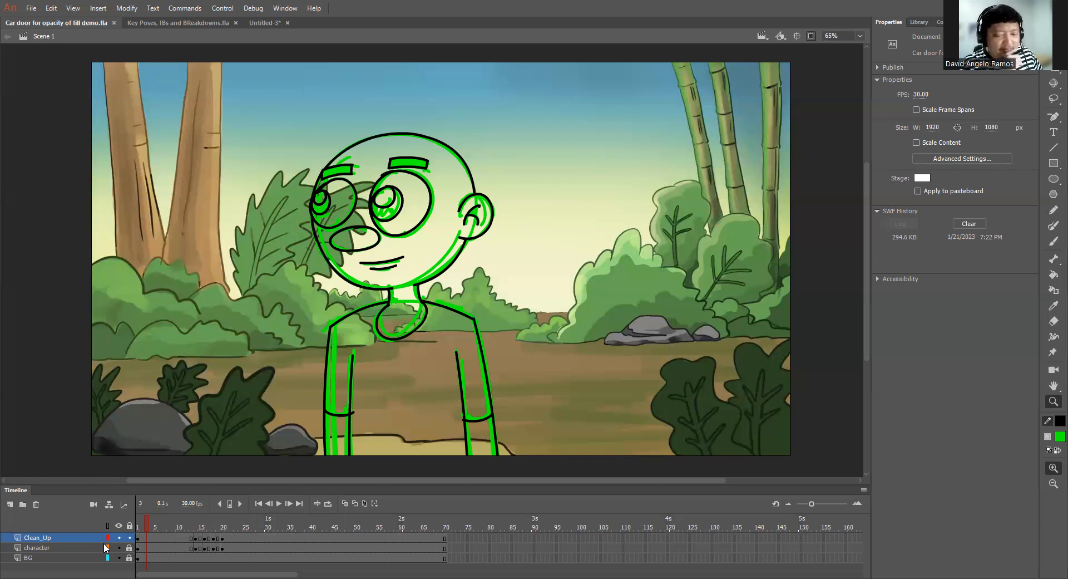
# Set the Paint Bucket's gap size to Close Large Gaps.
pyautogui.click(1052, 276)
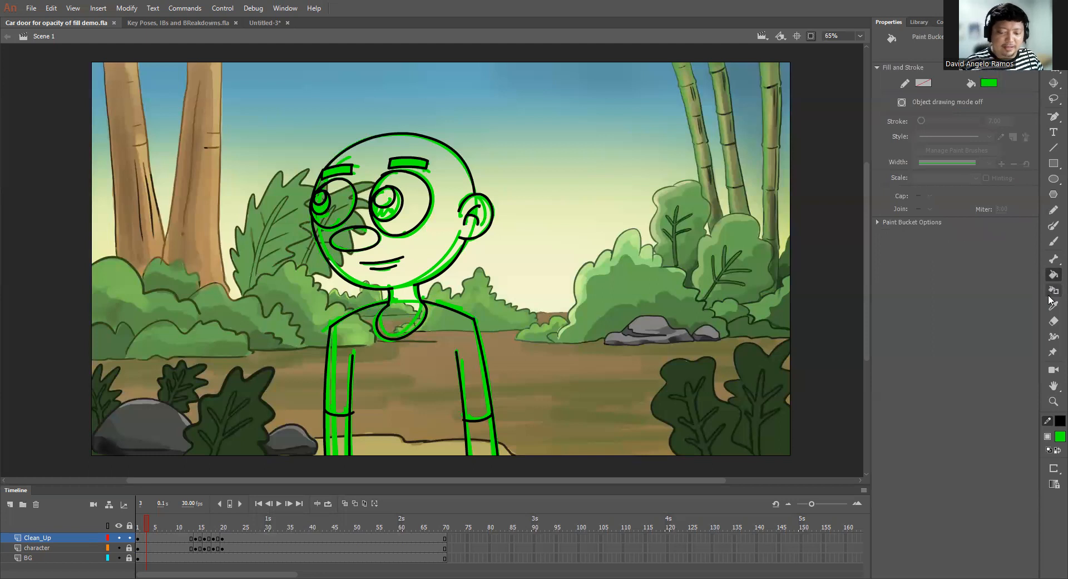
pyautogui.click(1052, 469)
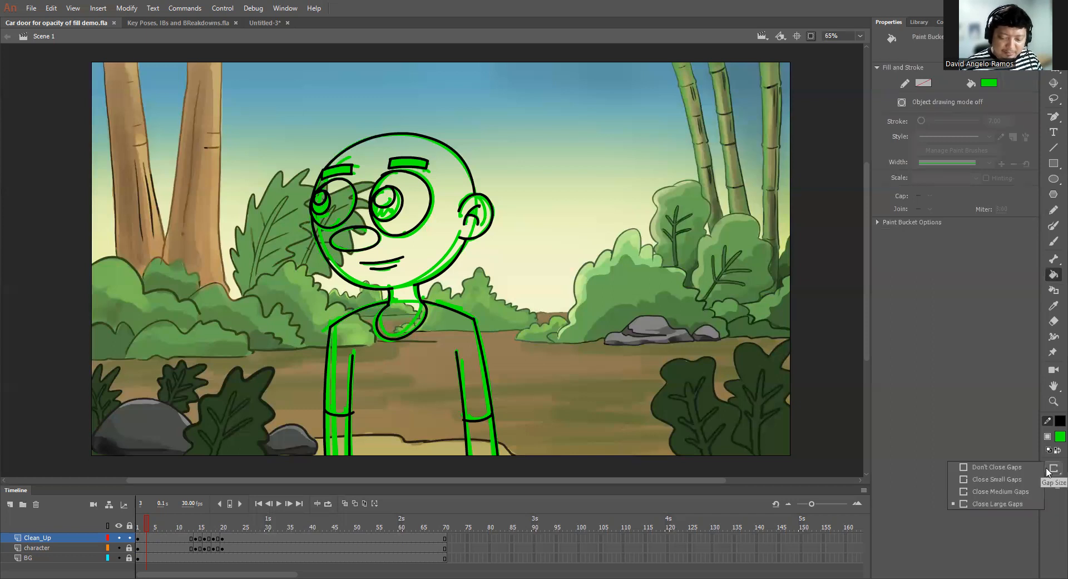
pyautogui.click(979, 504)
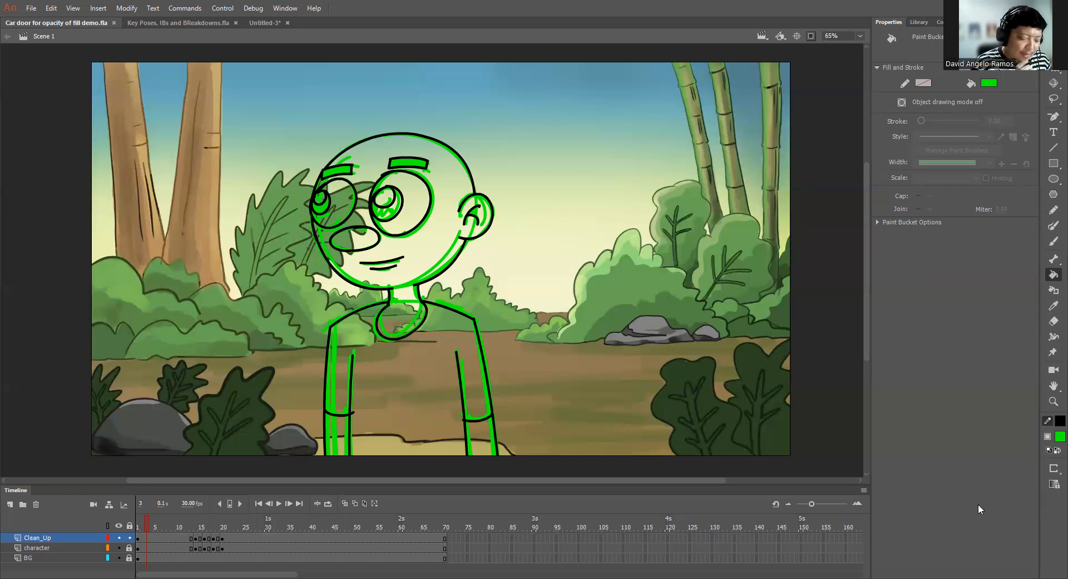
# Choose a light orange fill colour and fill the forearms, head, ear and neck of the first pose.
pyautogui.scroll(-3, 505, 372)
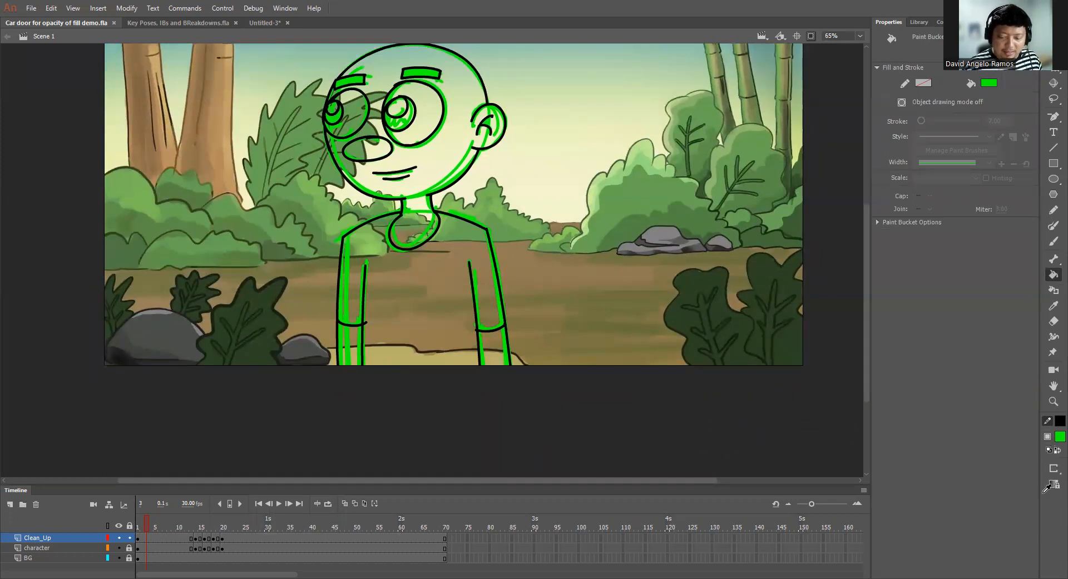
pyautogui.click(1060, 436)
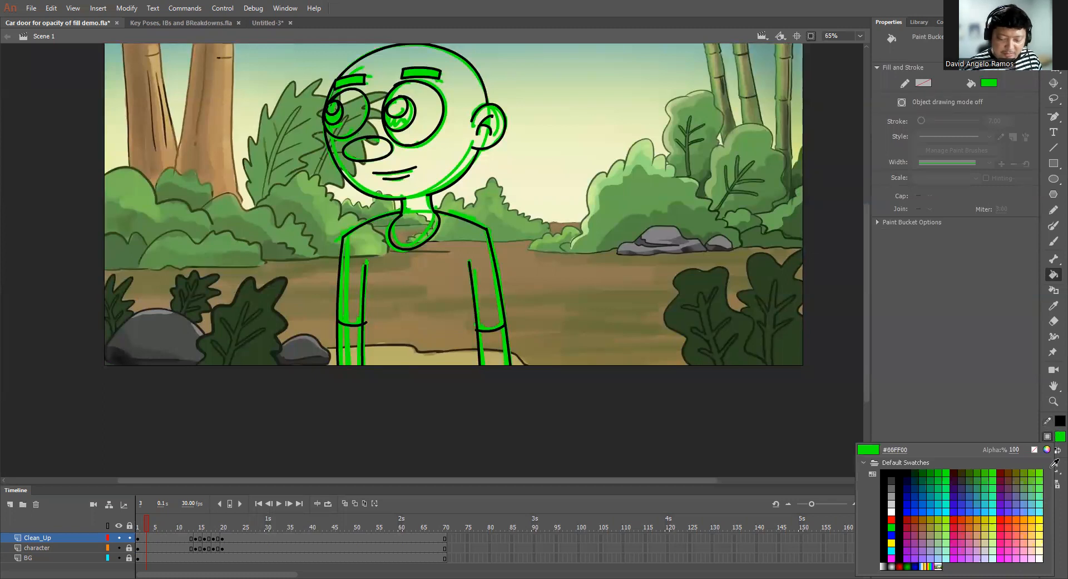
pyautogui.click(1036, 530)
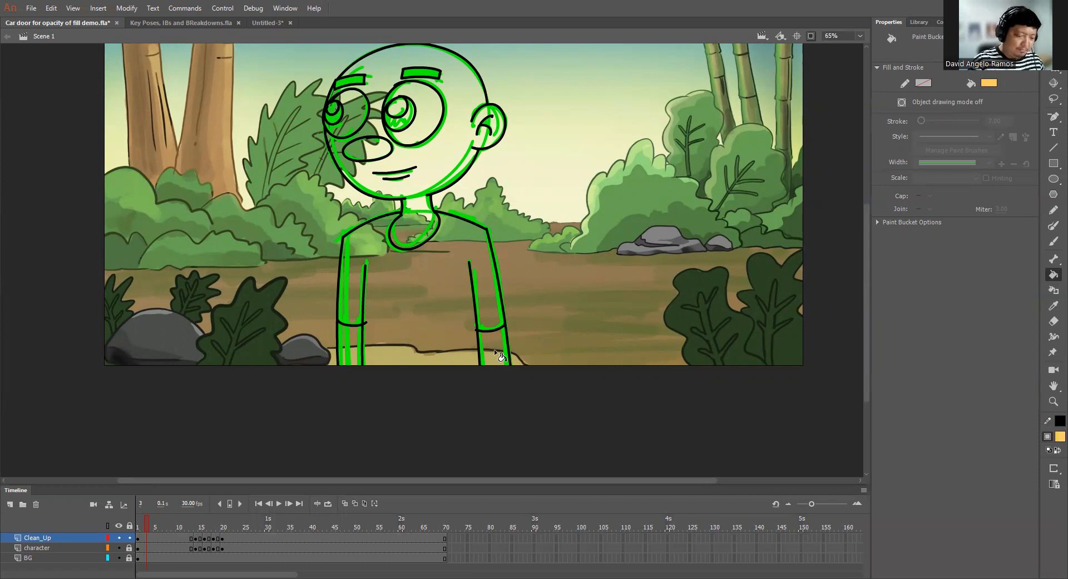
pyautogui.click(494, 349)
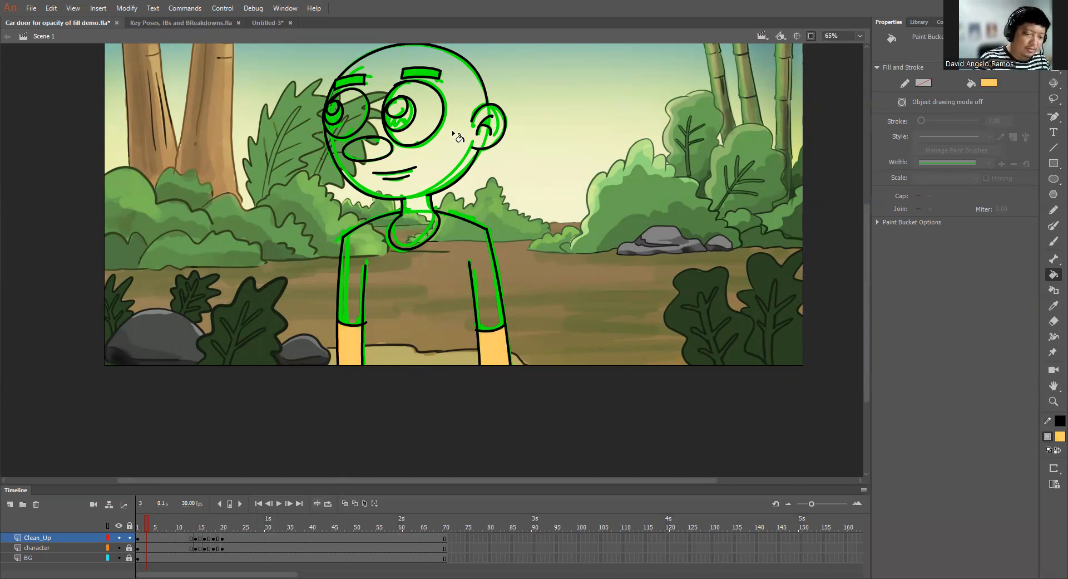
pyautogui.click(451, 149)
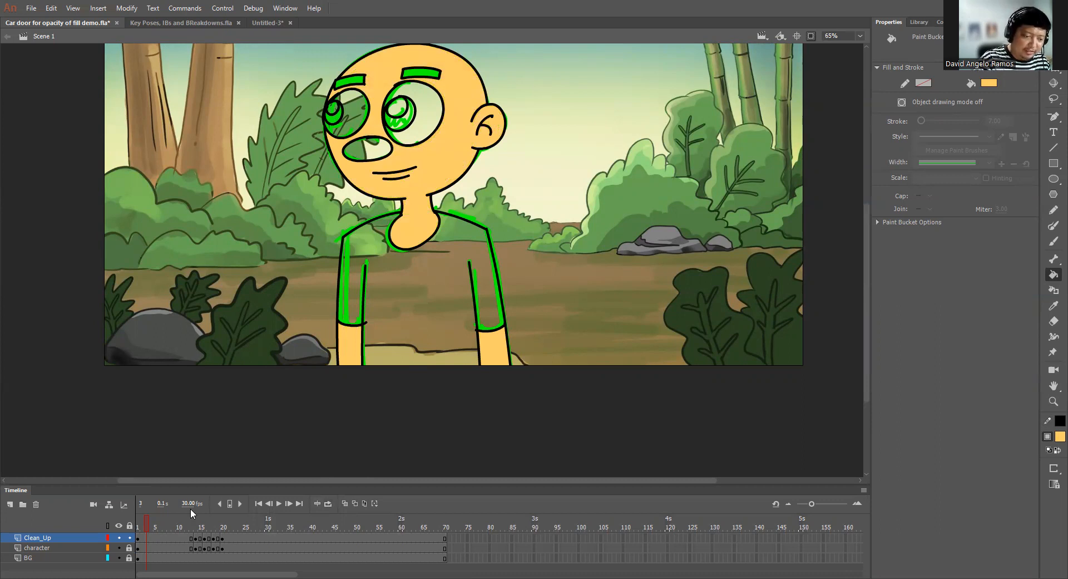
# Fill the forearms, head, ear and neck with the light orange skin colour on frame 14.
pyautogui.click(195, 526)
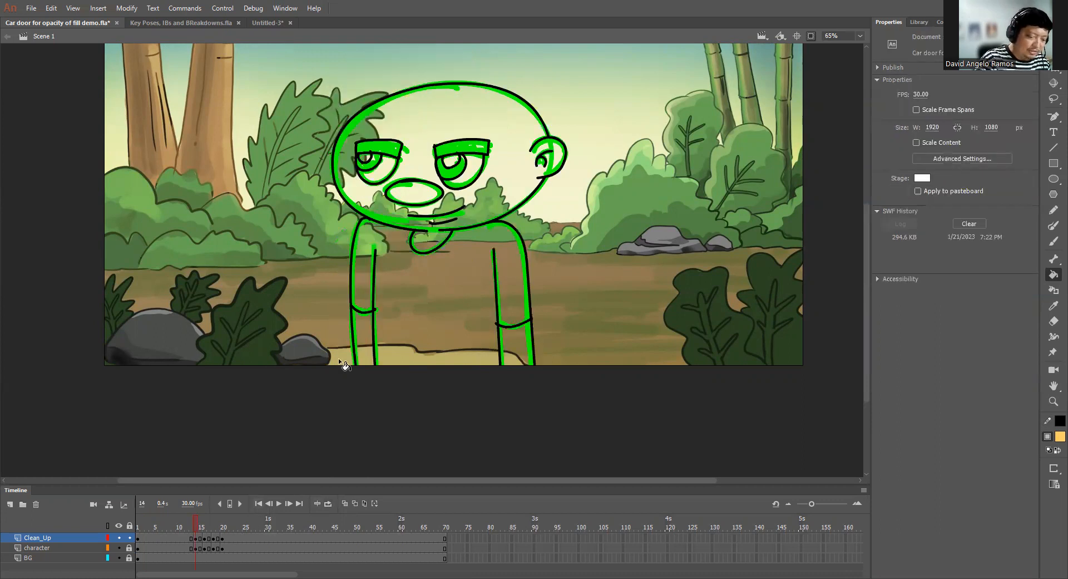
pyautogui.click(364, 336)
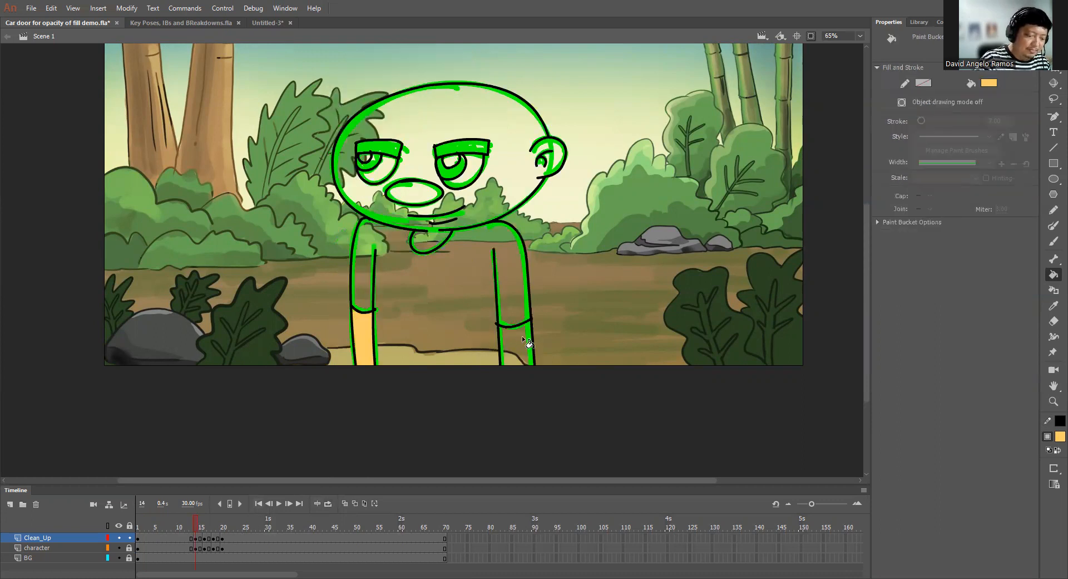
pyautogui.click(518, 163)
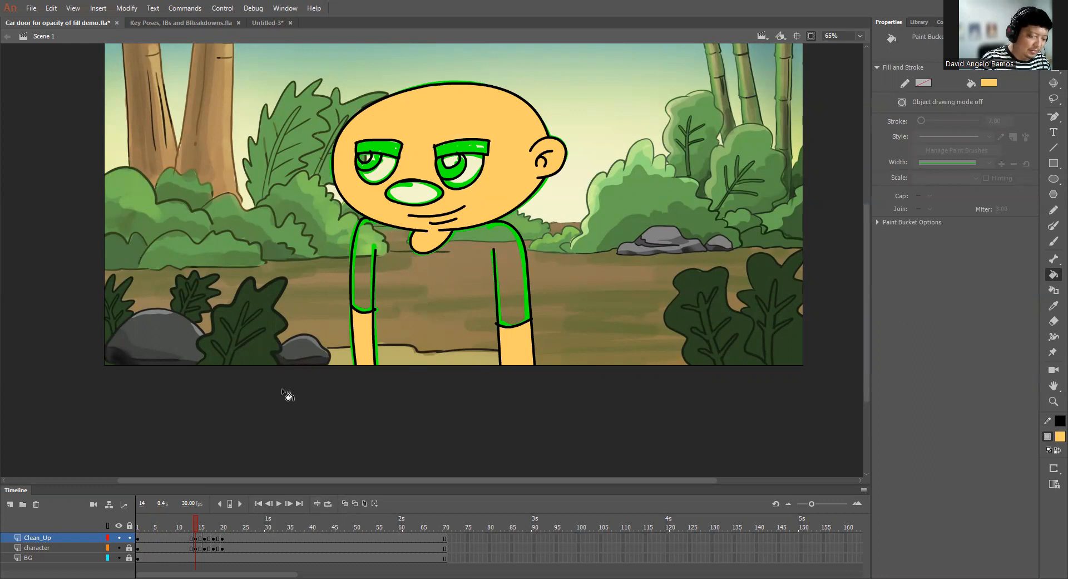
pyautogui.click(414, 192)
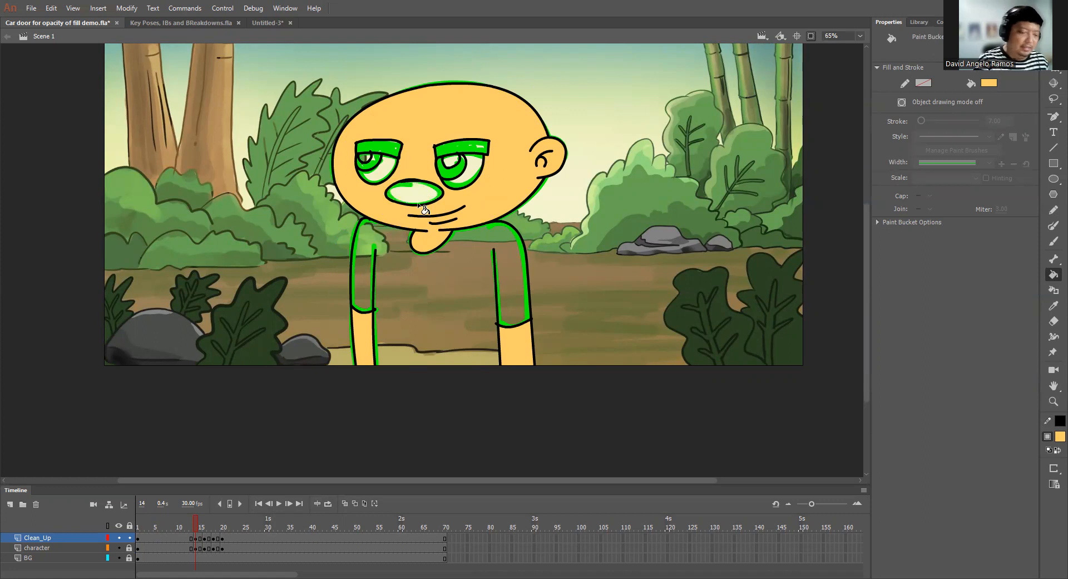
# Fill the forearms, head and ears with the light orange skin colour on frames 16 and 18.
pyautogui.click(205, 525)
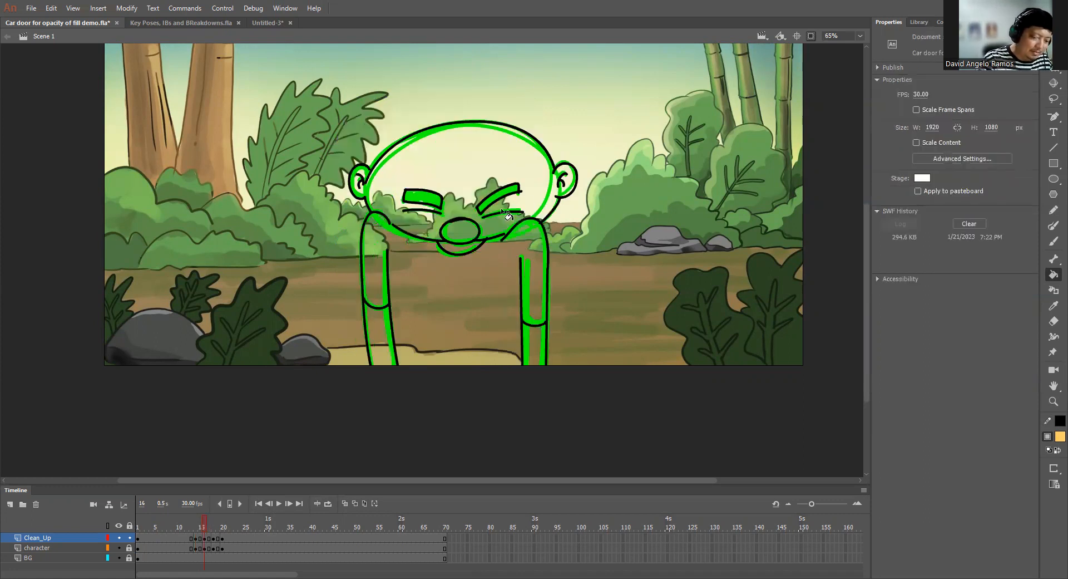
pyautogui.click(529, 203)
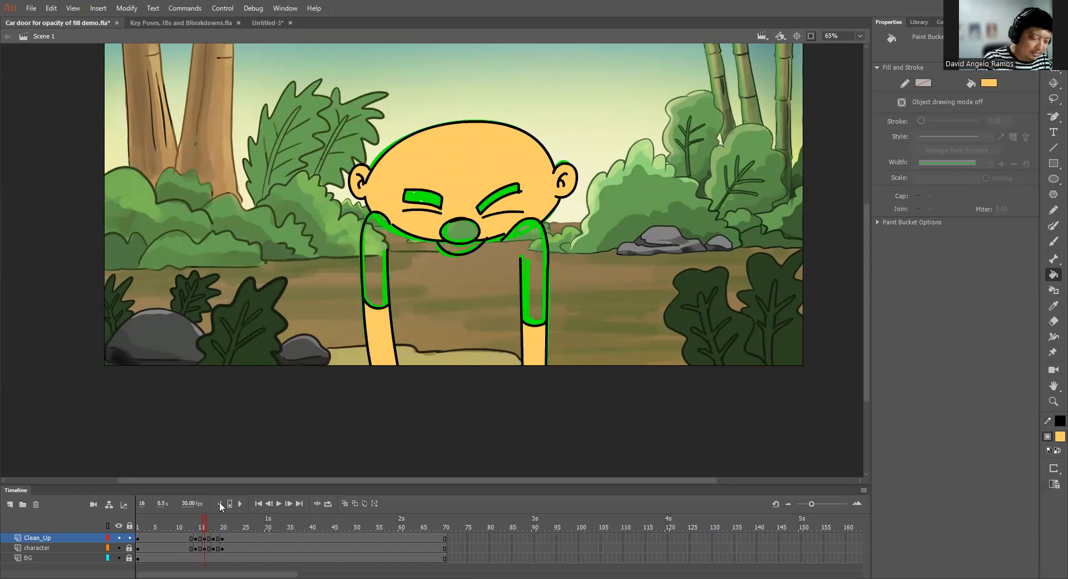
pyautogui.click(213, 524)
pyautogui.click(398, 337)
pyautogui.click(543, 340)
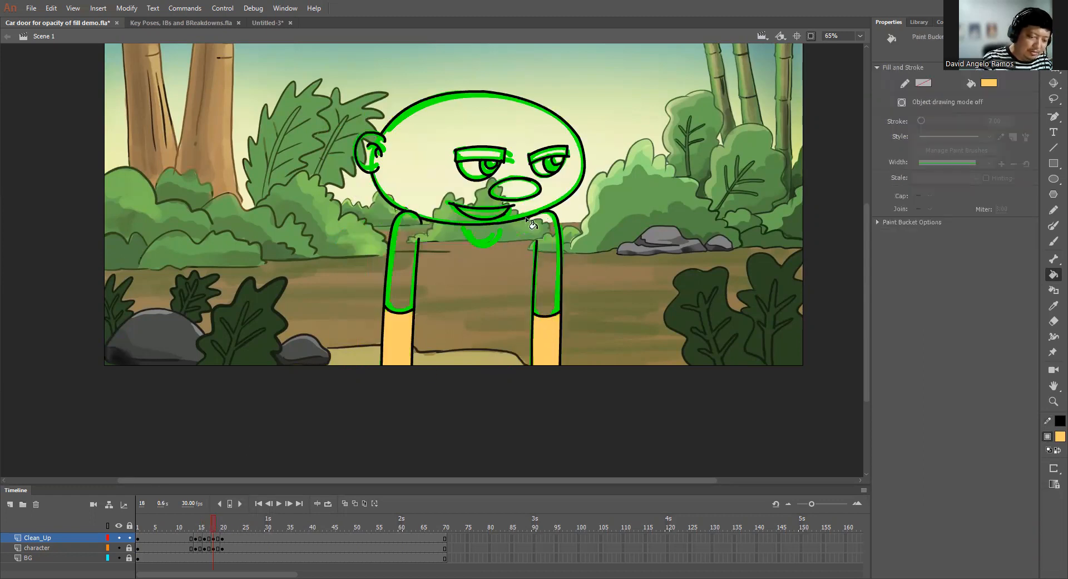
pyautogui.click(516, 182)
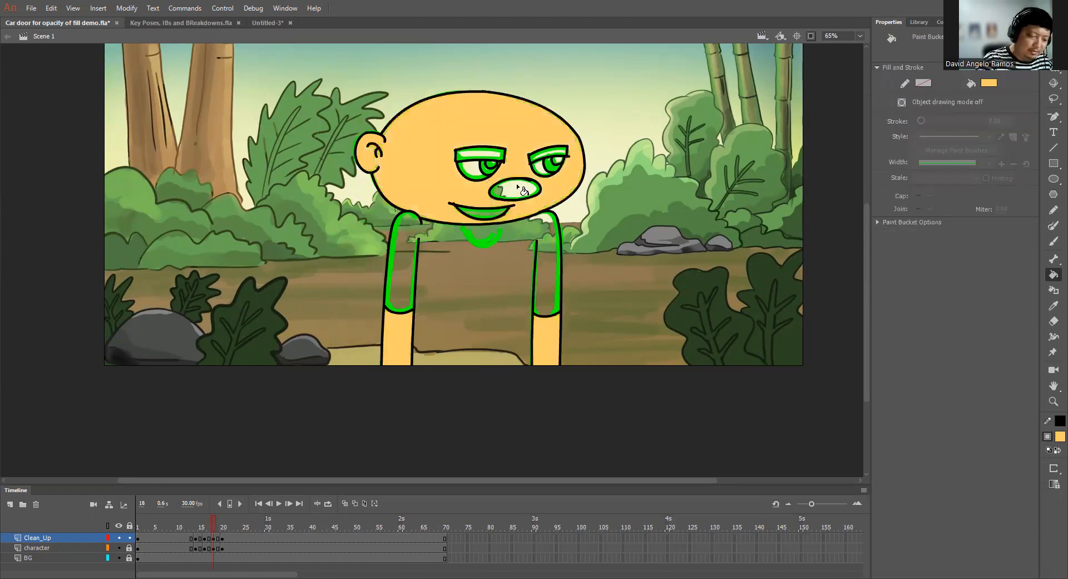
# Fill the forearms, head, ear and neck with the light orange skin colour on frame 20.
pyautogui.click(223, 525)
pyautogui.click(409, 347)
pyautogui.click(561, 350)
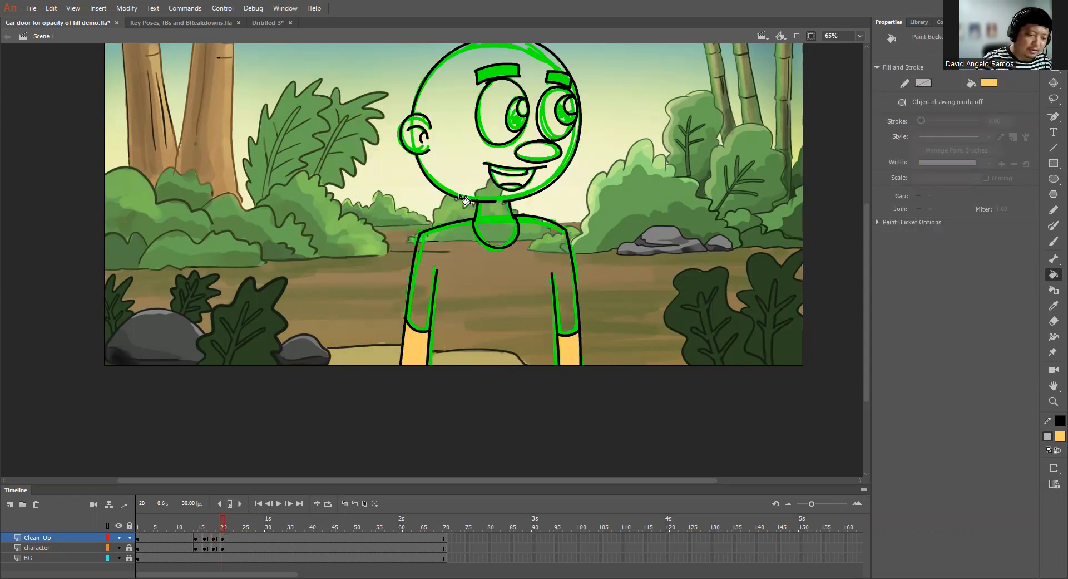
pyautogui.scroll(3, 528, 262)
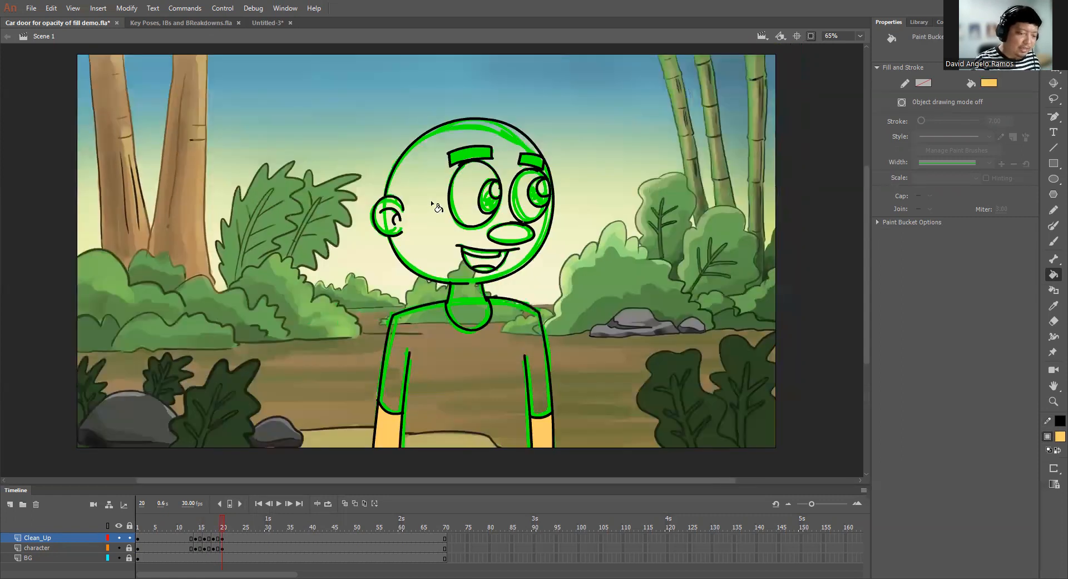
pyautogui.click(431, 200)
pyautogui.hotkey('ctrl', 'z')
pyautogui.click(436, 232)
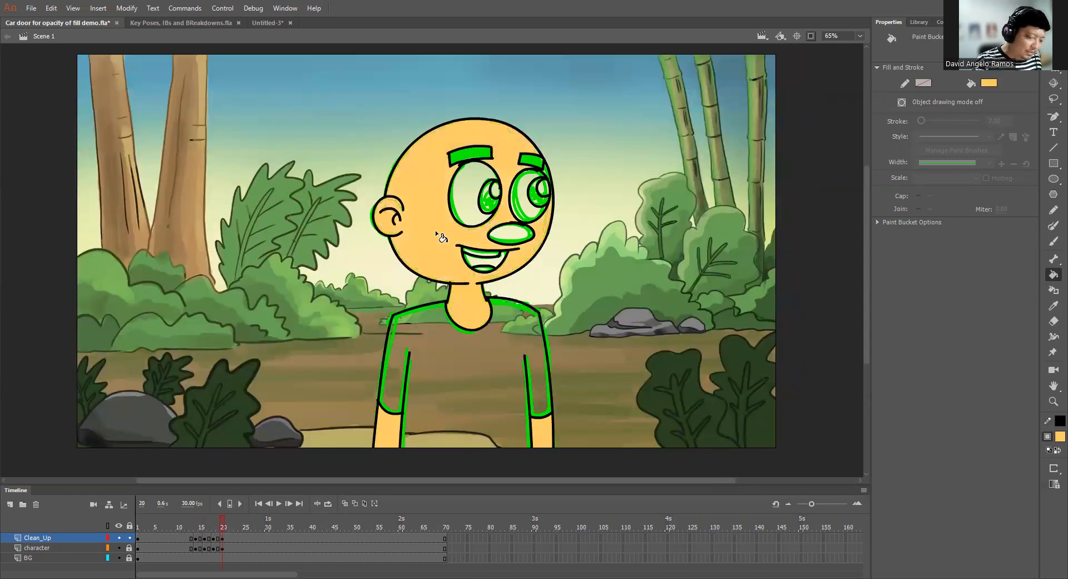
# Fill the narrow slivers between the far eye, its eyebrow and the head outline with the skin colour on frame 20.
pyautogui.moveTo(570, 237); pyautogui.dragTo(533, 261)
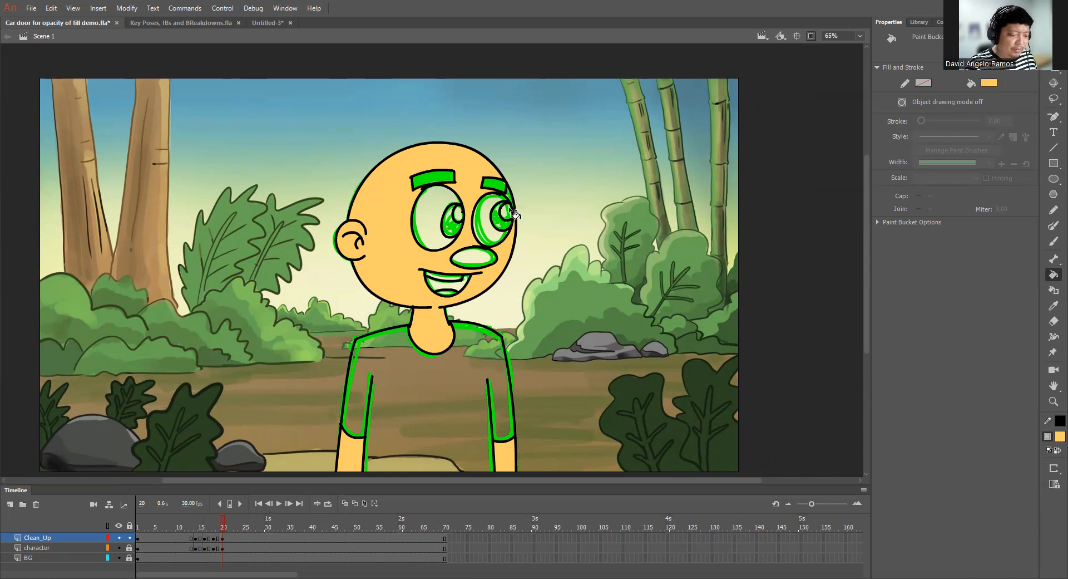
pyautogui.hotkey('ctrl', '-')
pyautogui.hotkey('ctrl', '=')
pyautogui.hotkey('ctrl', '=')
pyautogui.hotkey('ctrl', '=')
pyautogui.hotkey('ctrl', '-')
pyautogui.hotkey('ctrl', '-')
pyautogui.moveTo(540, 200); pyautogui.dragTo(519, 217)
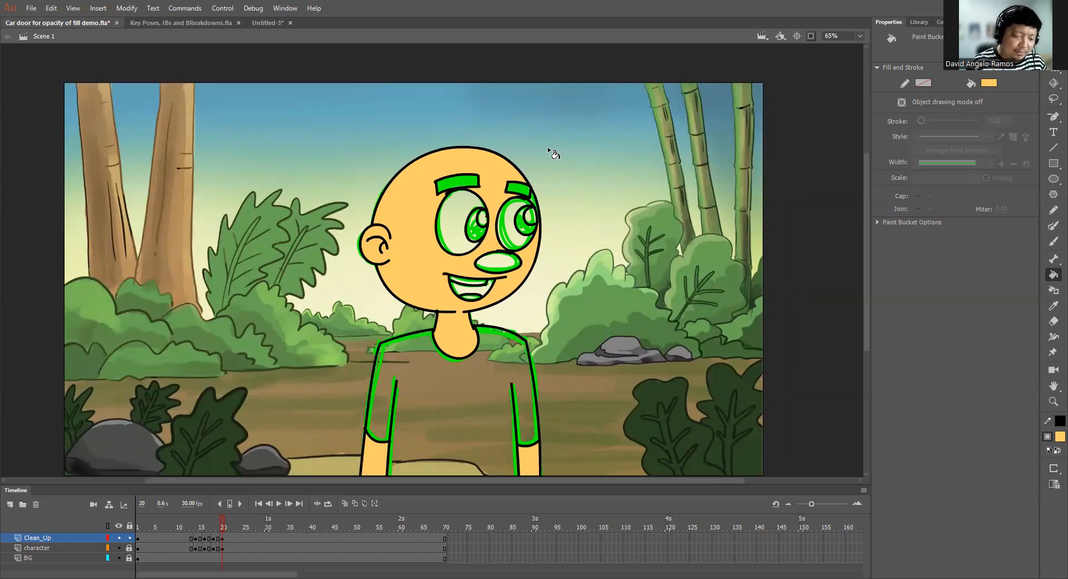
pyautogui.press('z')
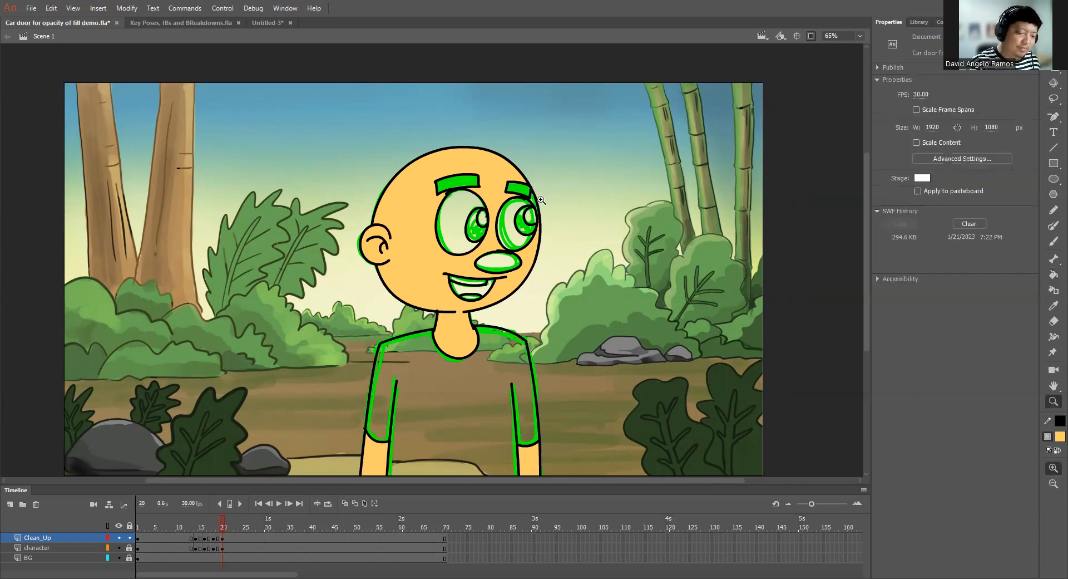
pyautogui.click(538, 199)
pyautogui.click(435, 264)
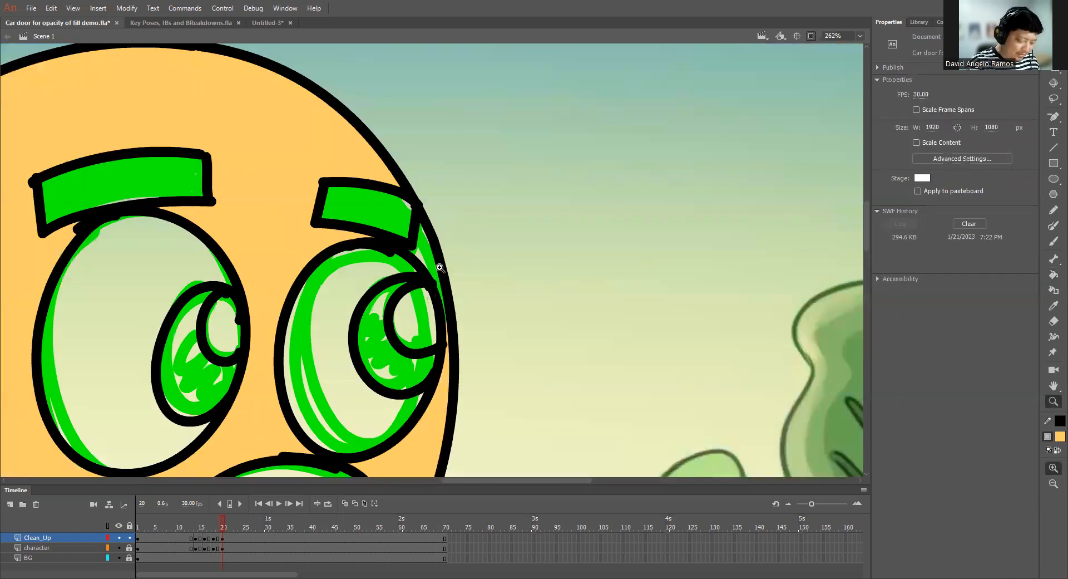
pyautogui.press('k')
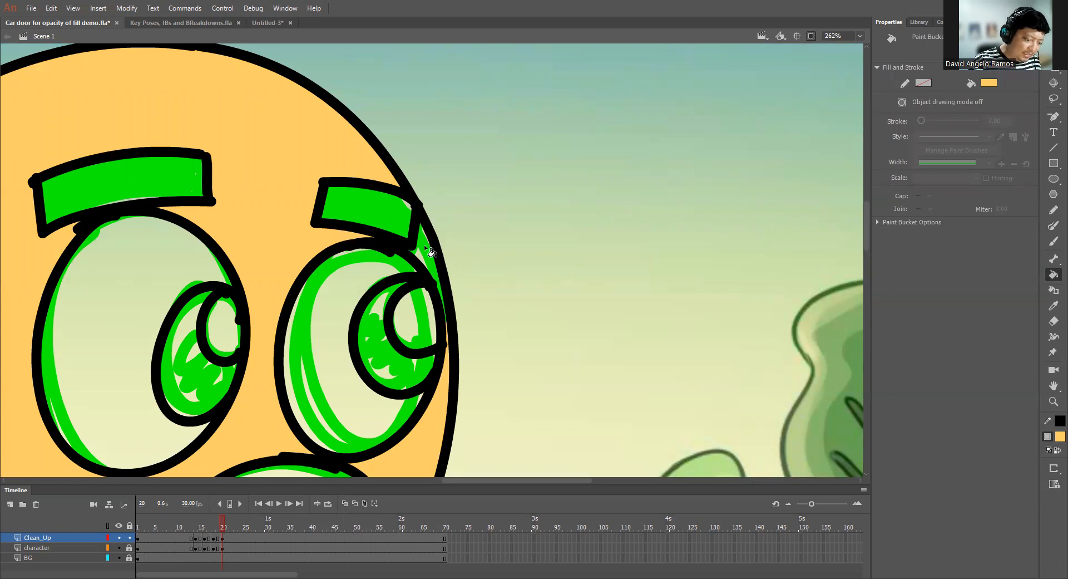
pyautogui.moveTo(564, 249); pyautogui.dragTo(649, 178)
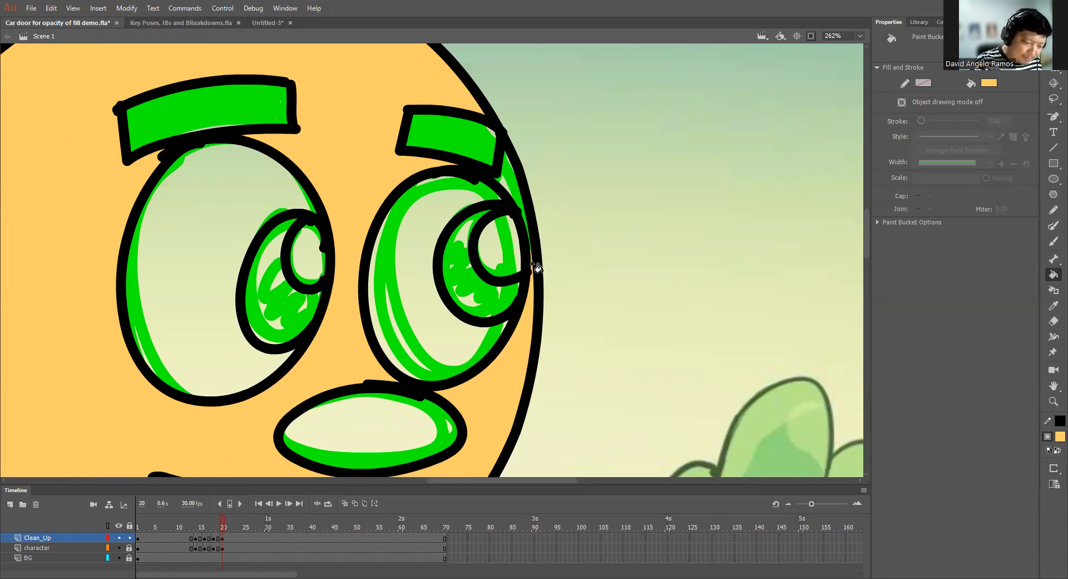
pyautogui.click(508, 177)
pyautogui.press('z')
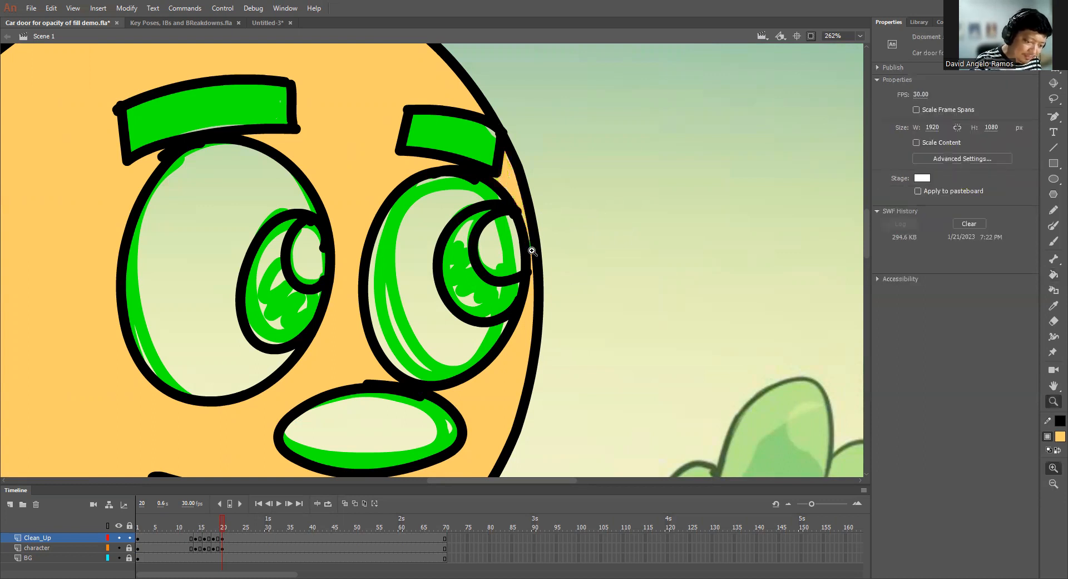
pyautogui.click(532, 251)
pyautogui.press('k')
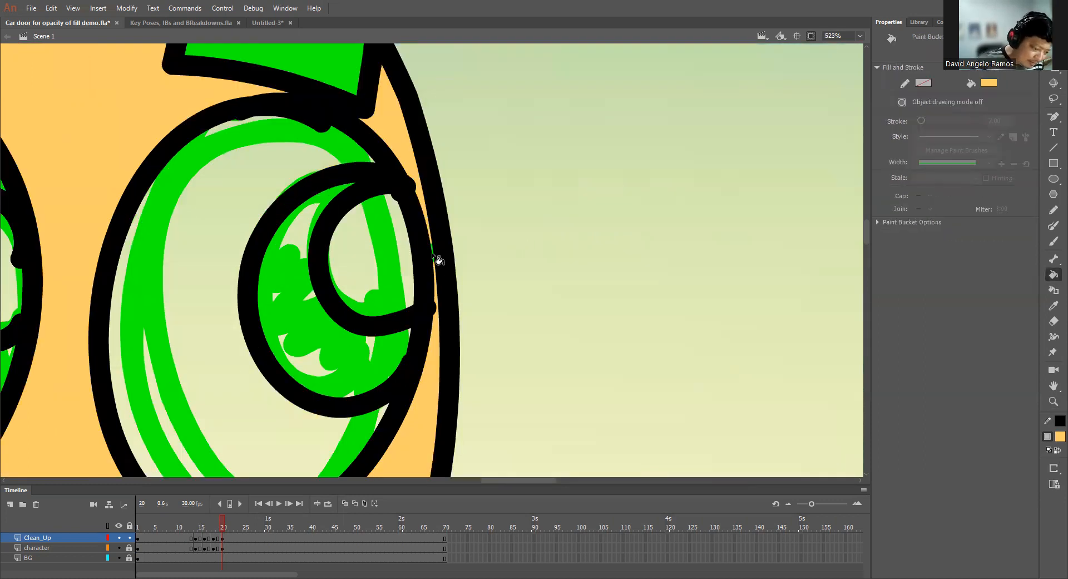
pyautogui.moveTo(447, 340); pyautogui.dragTo(686, 171)
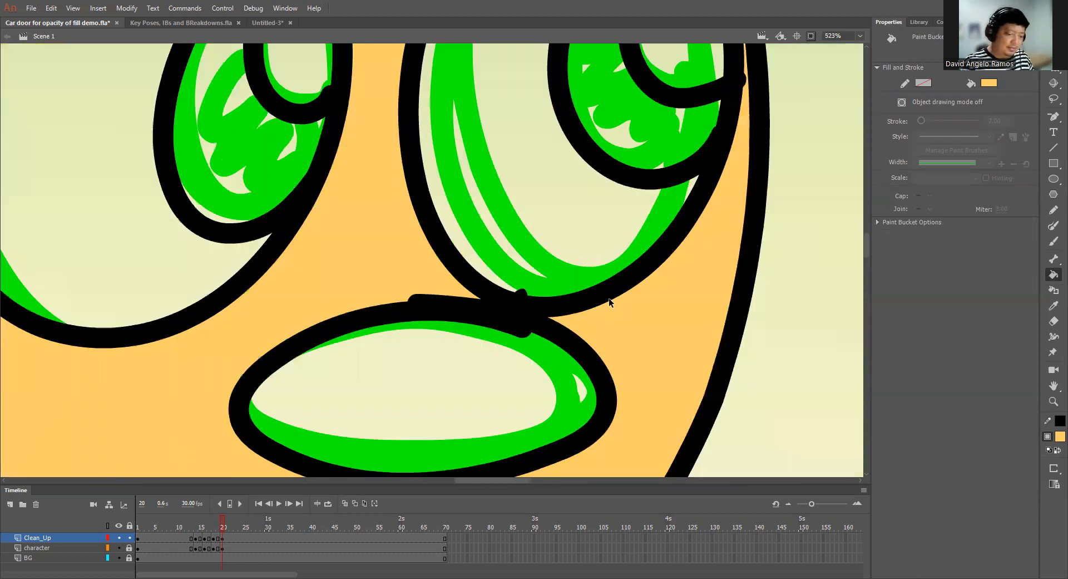
# Examine the skin fills at close range across the poses on frames 1 to 20 for missed areas.
pyautogui.hotkey('ctrl', '-')
pyautogui.hotkey('ctrl', '-')
pyautogui.moveTo(499, 442); pyautogui.dragTo(658, 189)
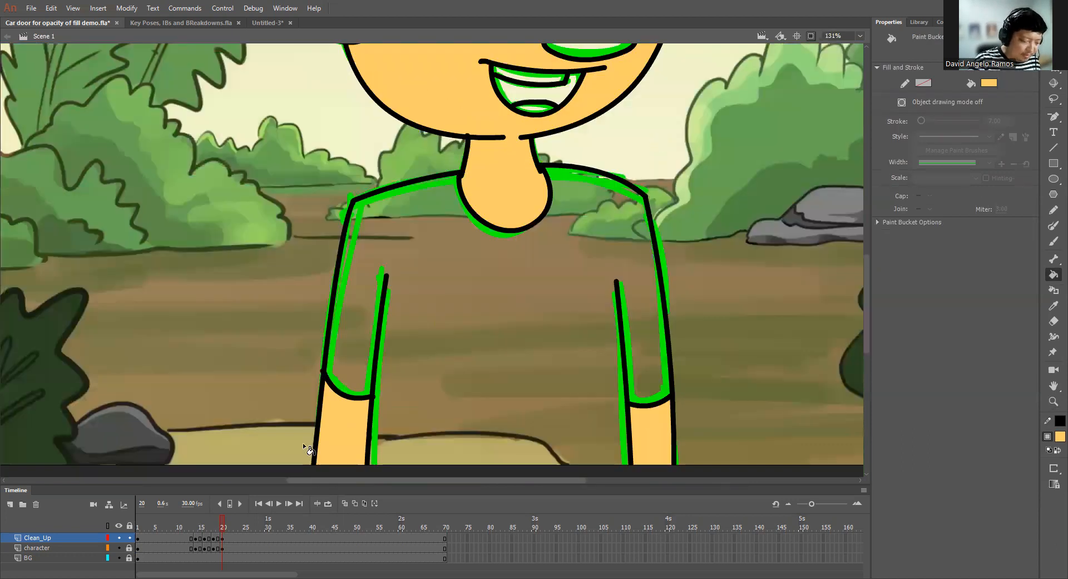
pyautogui.scroll(-3, 434, 250)
pyautogui.moveTo(222, 526); pyautogui.dragTo(172, 511)
pyautogui.scroll(8, 422, 358)
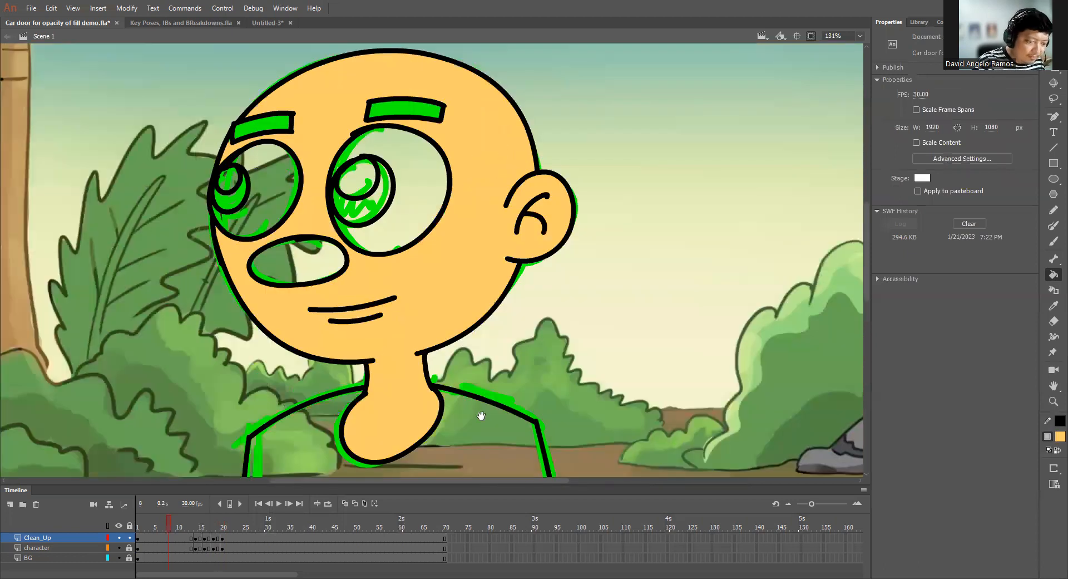
pyautogui.moveTo(482, 416); pyautogui.dragTo(501, 154)
pyautogui.moveTo(176, 516); pyautogui.dragTo(201, 532)
pyautogui.press('Return')
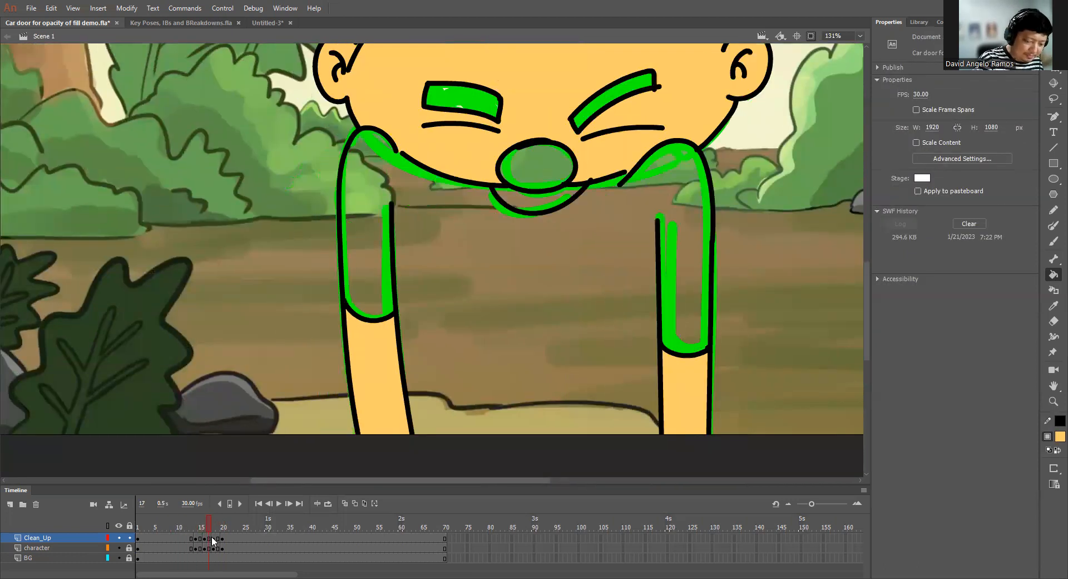
pyautogui.scroll(4, 254, 412)
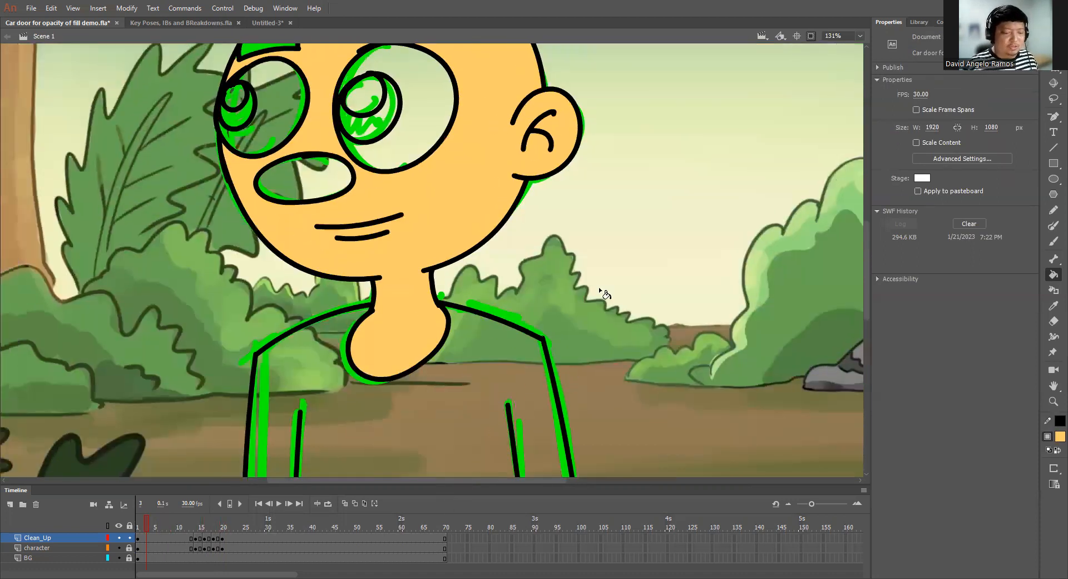
pyautogui.moveTo(601, 291); pyautogui.dragTo(604, 285)
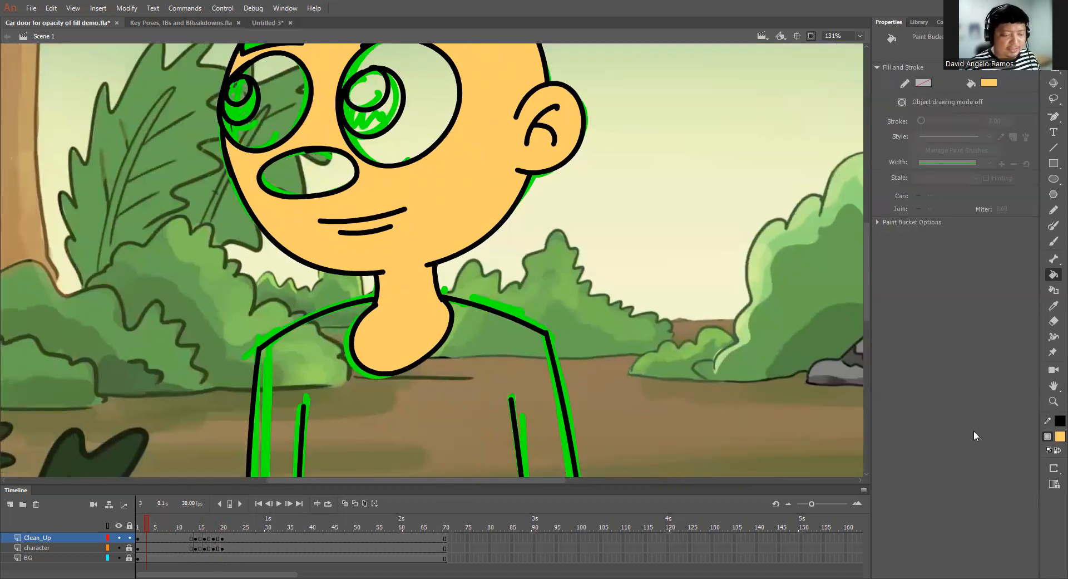
# Fill the T-shirt body and sleeves with blue #3399FF on the opening pose and on frame 14.
pyautogui.click(1058, 437)
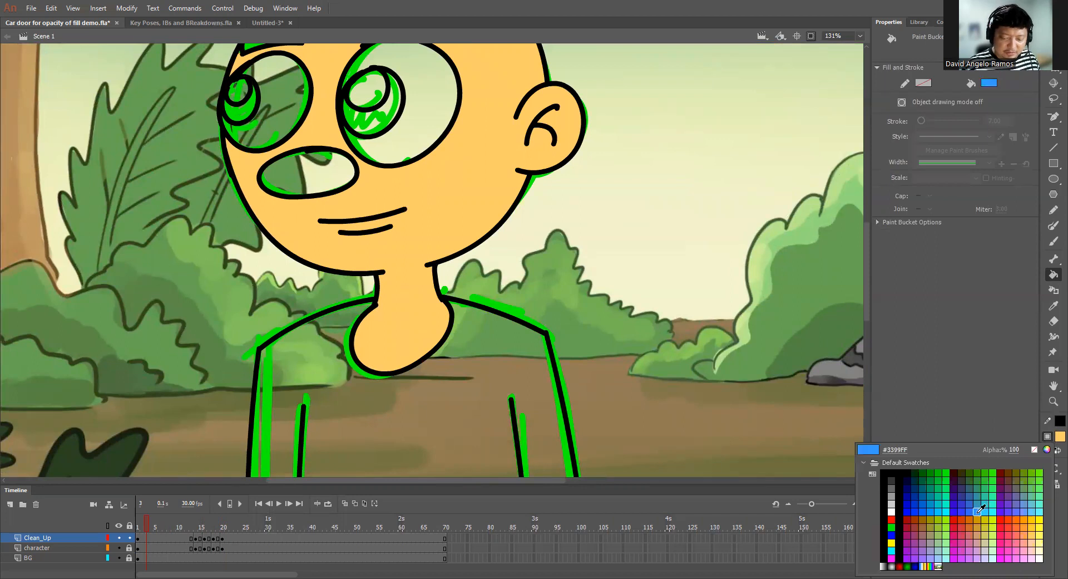
pyautogui.click(982, 508)
pyautogui.scroll(-5, 556, 300)
pyautogui.hscroll(-3, 556, 301)
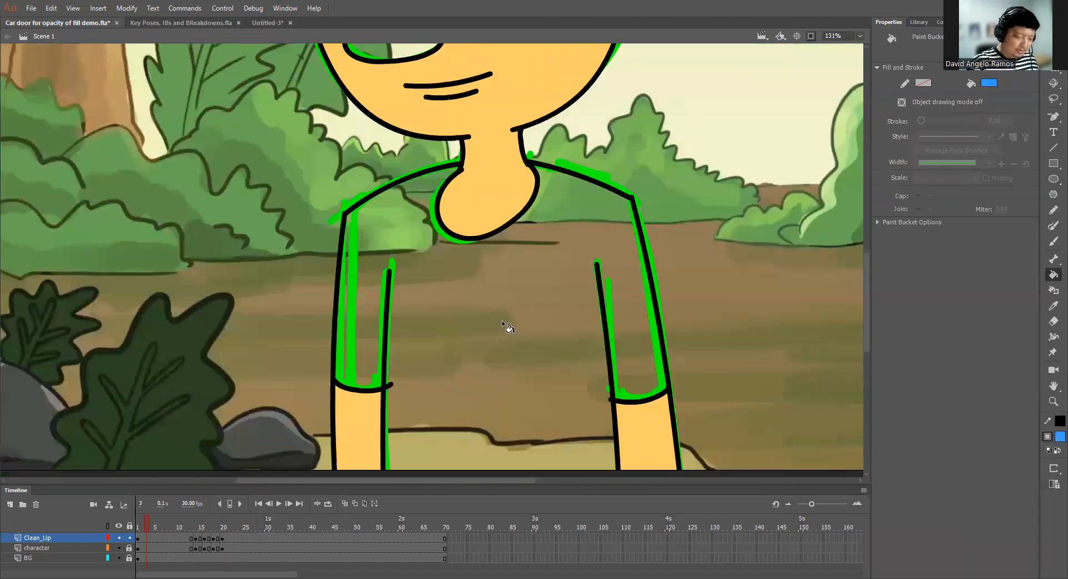
pyautogui.click(486, 350)
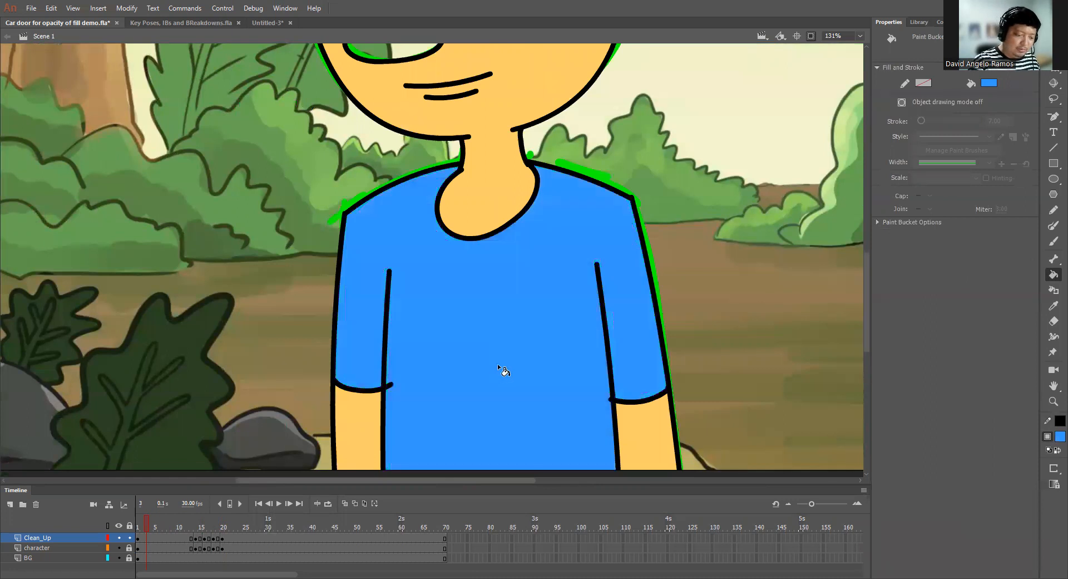
pyautogui.click(197, 524)
pyautogui.click(534, 344)
pyautogui.moveTo(694, 321); pyautogui.dragTo(627, 259)
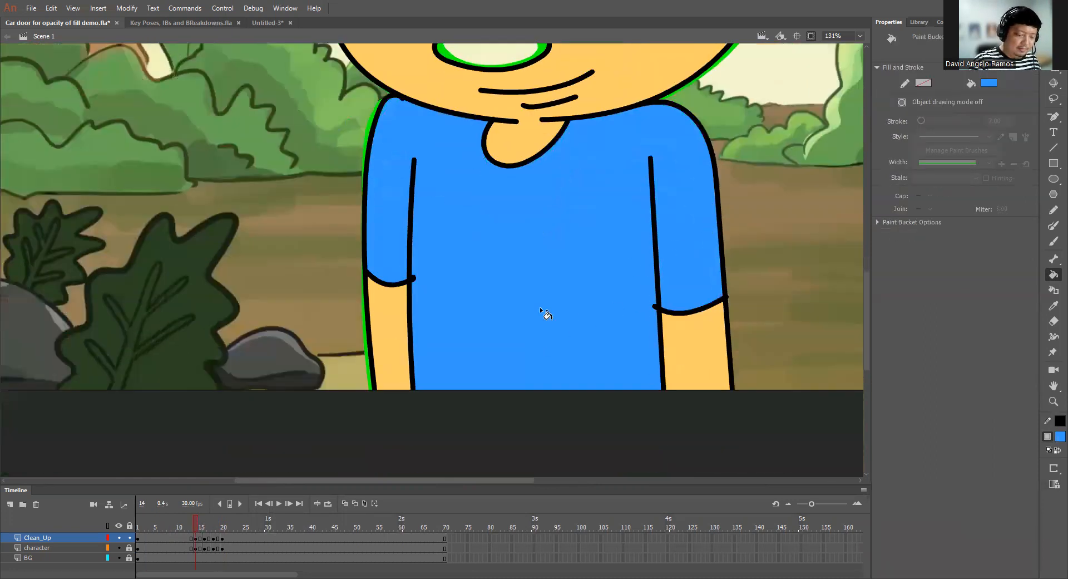
# Fill the T-shirt body and sleeves with the same blue on frames 16, 18 and 20.
pyautogui.click(204, 525)
pyautogui.click(543, 256)
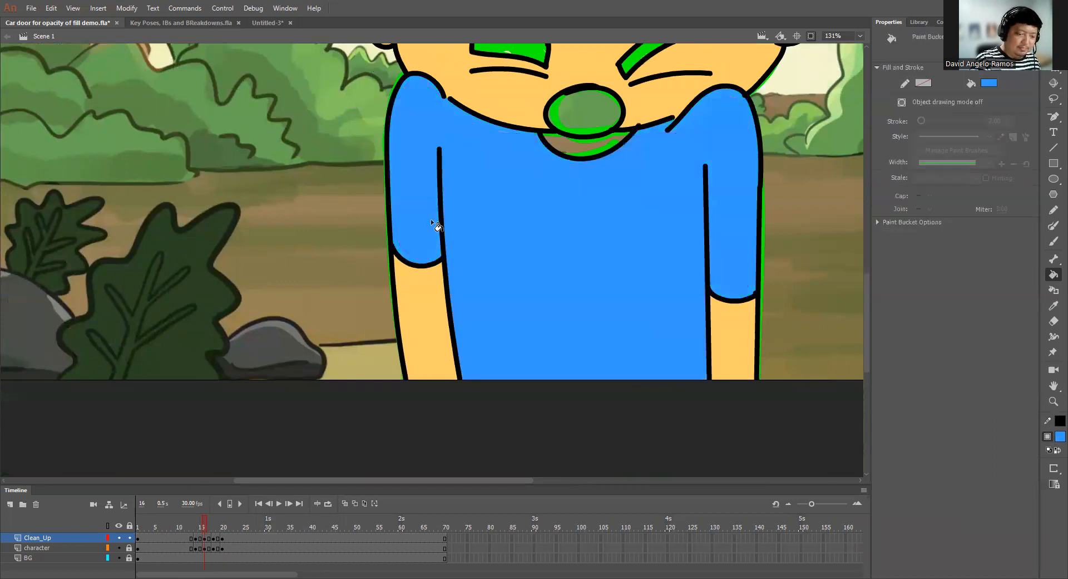
pyautogui.click(215, 525)
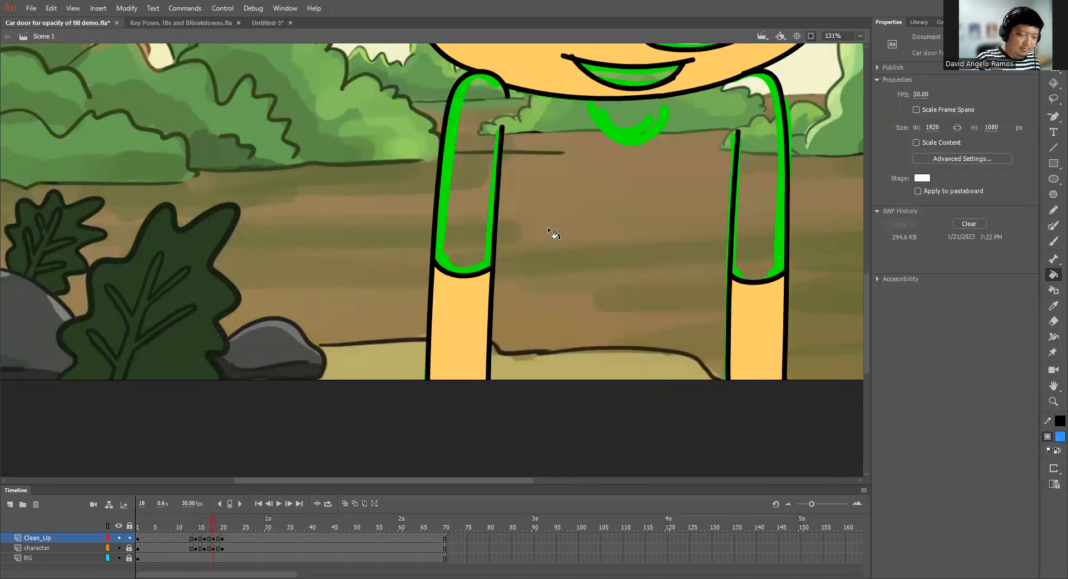
pyautogui.click(542, 229)
pyautogui.click(224, 525)
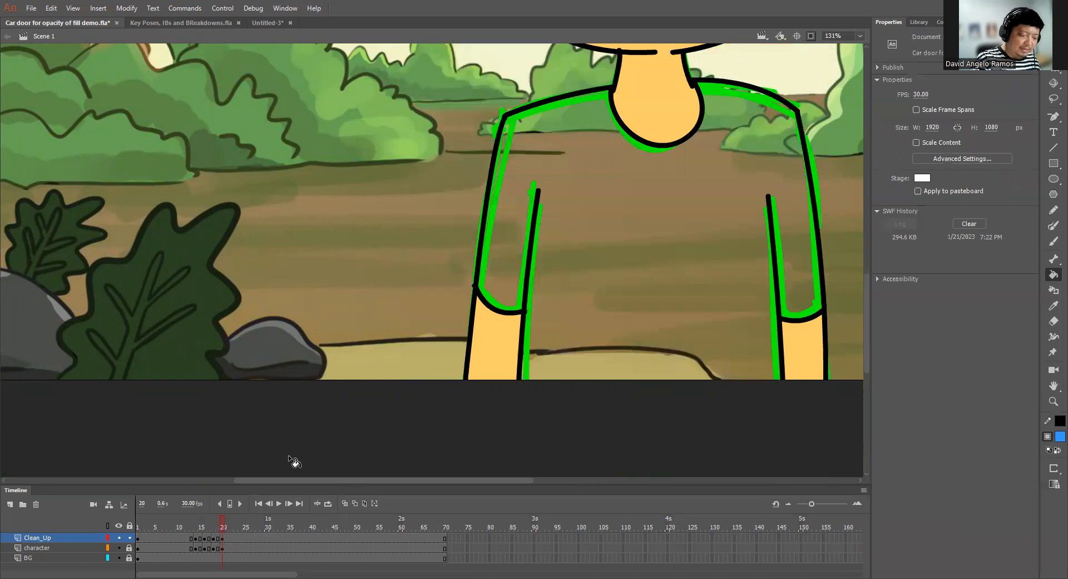
pyautogui.click(517, 227)
pyautogui.moveTo(620, 233)
pyautogui.mouseDown()
pyautogui.moveTo(677, 271)
pyautogui.moveTo(496, 447)
pyautogui.mouseUp()
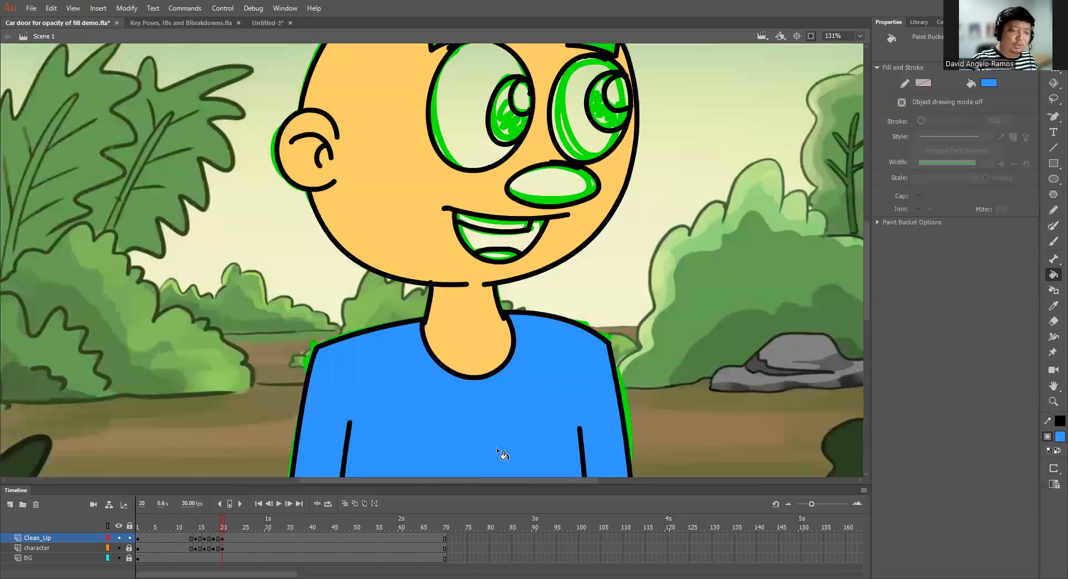
# Choose a salmon-orange fill colour and fill the nose on the opening pose and on frame 14.
pyautogui.hotkey('ctrl', '2')
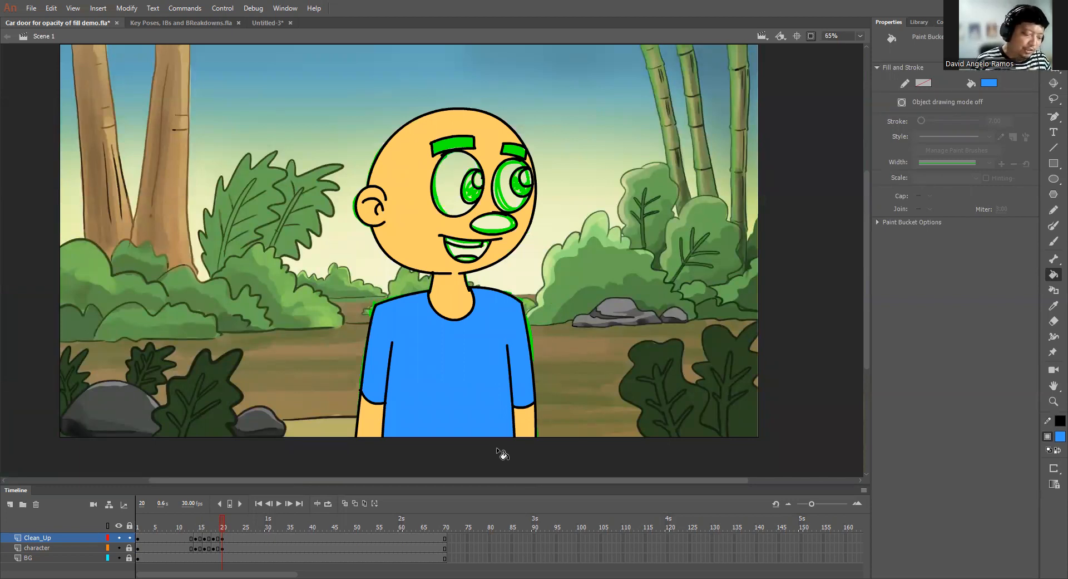
pyautogui.moveTo(222, 527); pyautogui.dragTo(168, 534)
pyautogui.press(',')
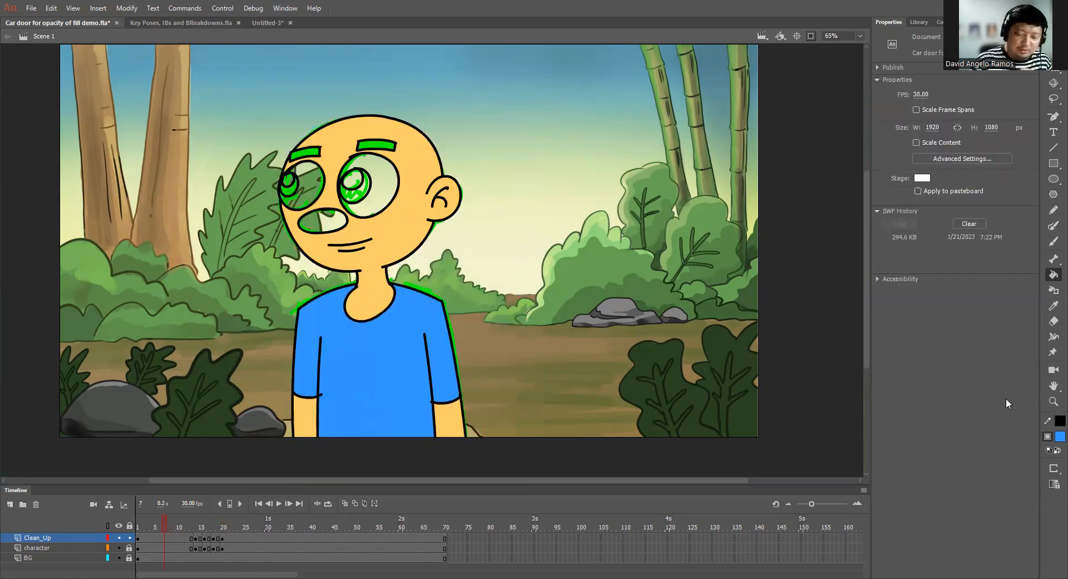
pyautogui.click(1060, 437)
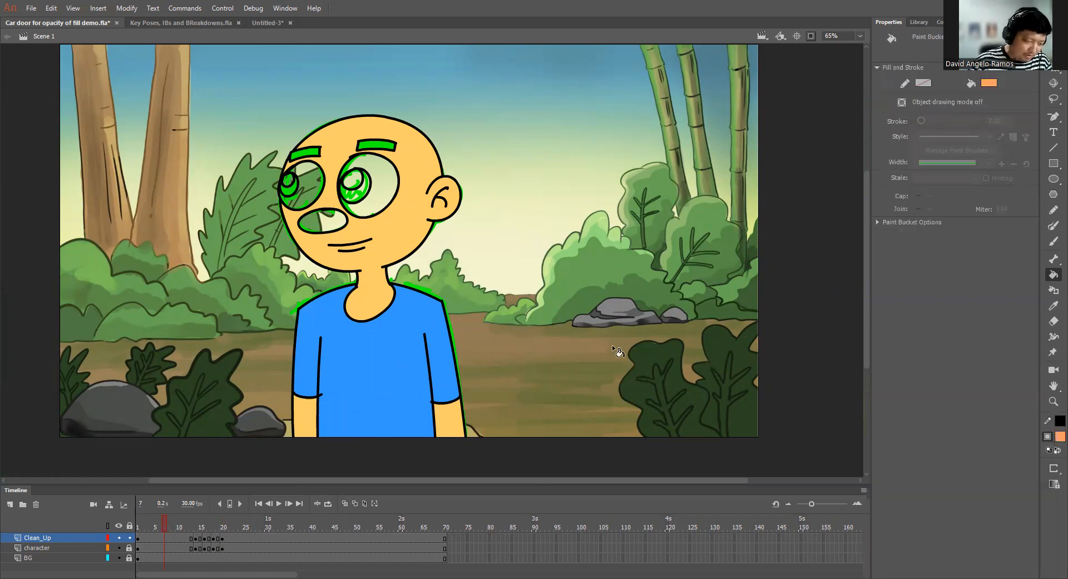
pyautogui.click(332, 223)
pyautogui.click(198, 522)
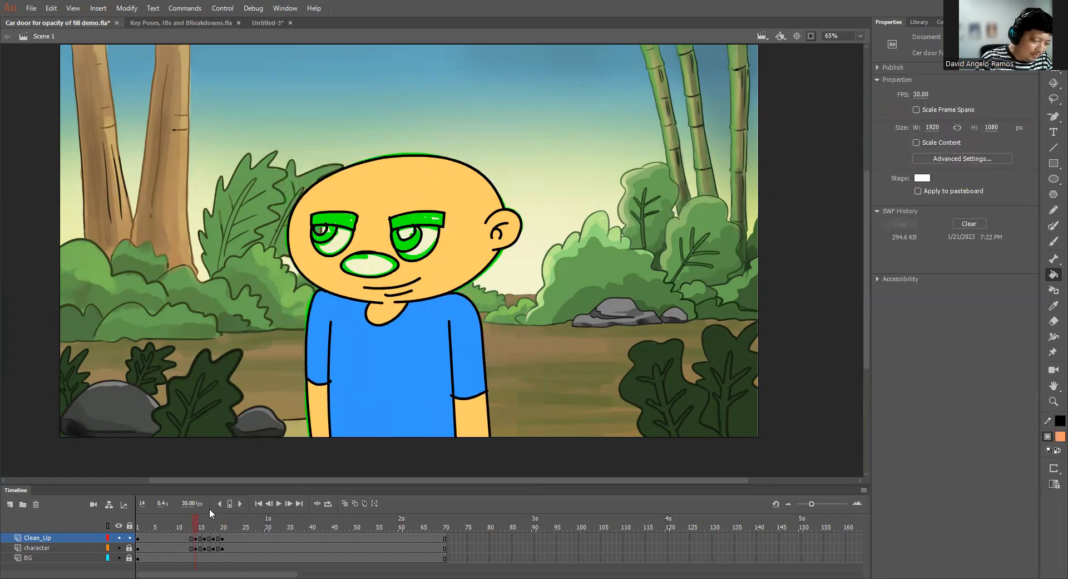
pyautogui.click(378, 268)
# Fill the nose with the same salmon orange on frames 16, 18 and 20.
pyautogui.click(207, 523)
pyautogui.click(416, 305)
pyautogui.click(218, 527)
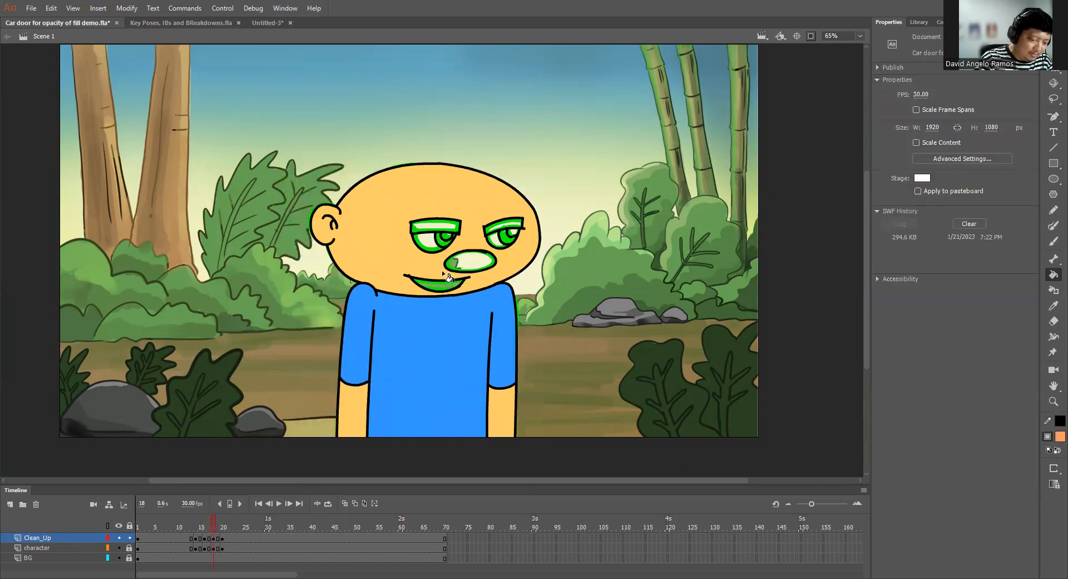
pyautogui.click(470, 266)
pyautogui.click(223, 528)
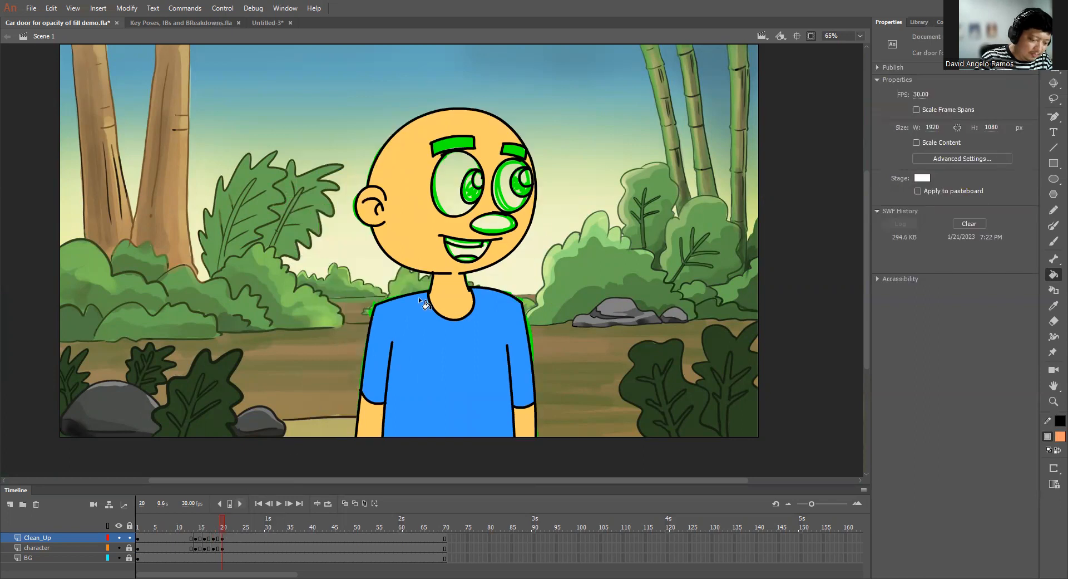
# Fill the missed neck area under the chin with the light orange skin colour on frame 16.
pyautogui.click(155, 526)
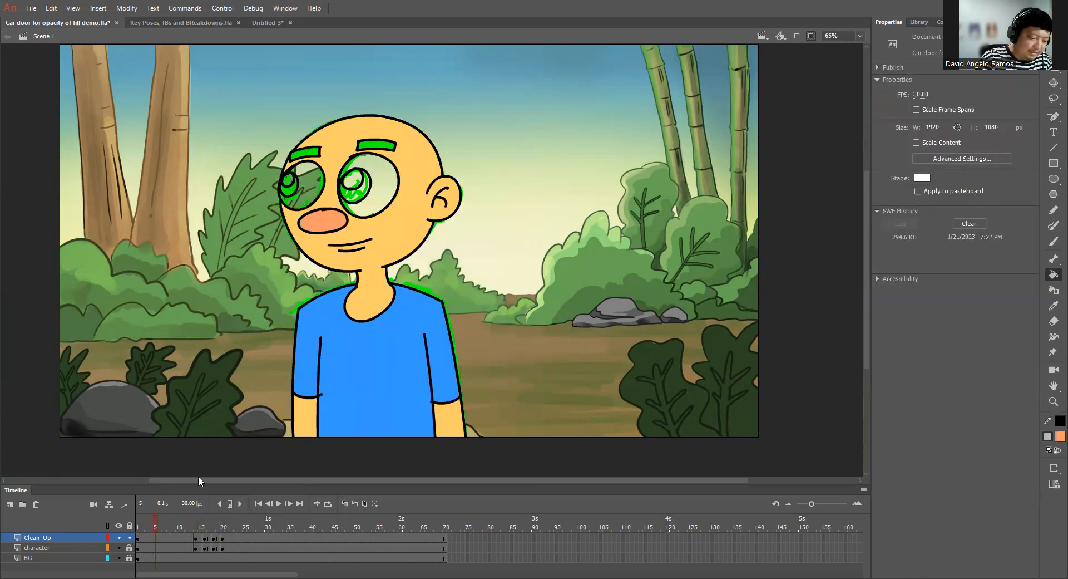
pyautogui.moveTo(178, 526); pyautogui.dragTo(205, 536)
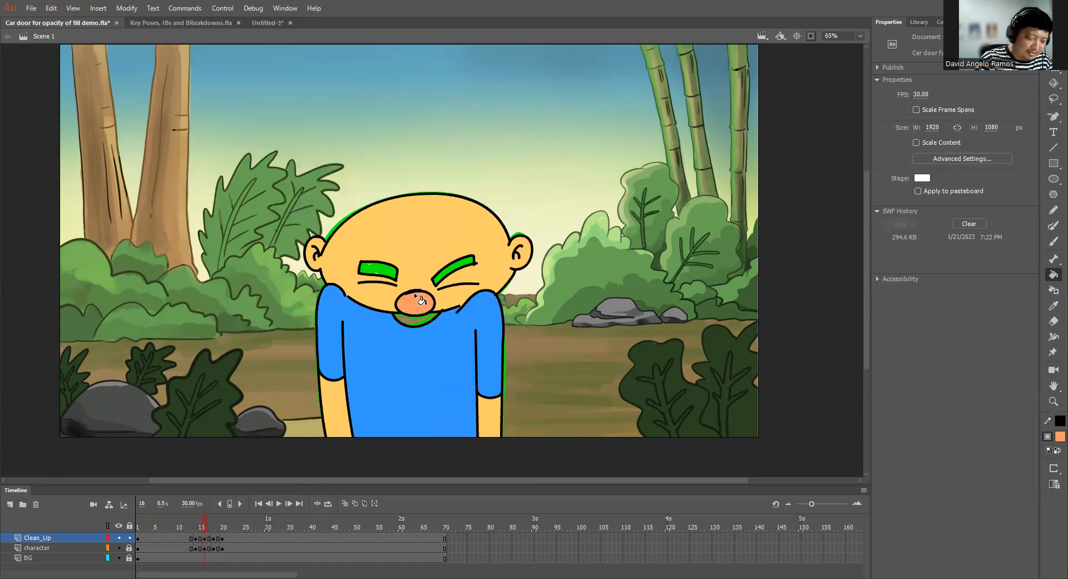
pyautogui.click(1056, 437)
pyautogui.click(489, 261)
# Fill both eyebrows with dark brown #663300 on the opening pose and on frame 14.
pyautogui.moveTo(230, 535); pyautogui.dragTo(144, 555)
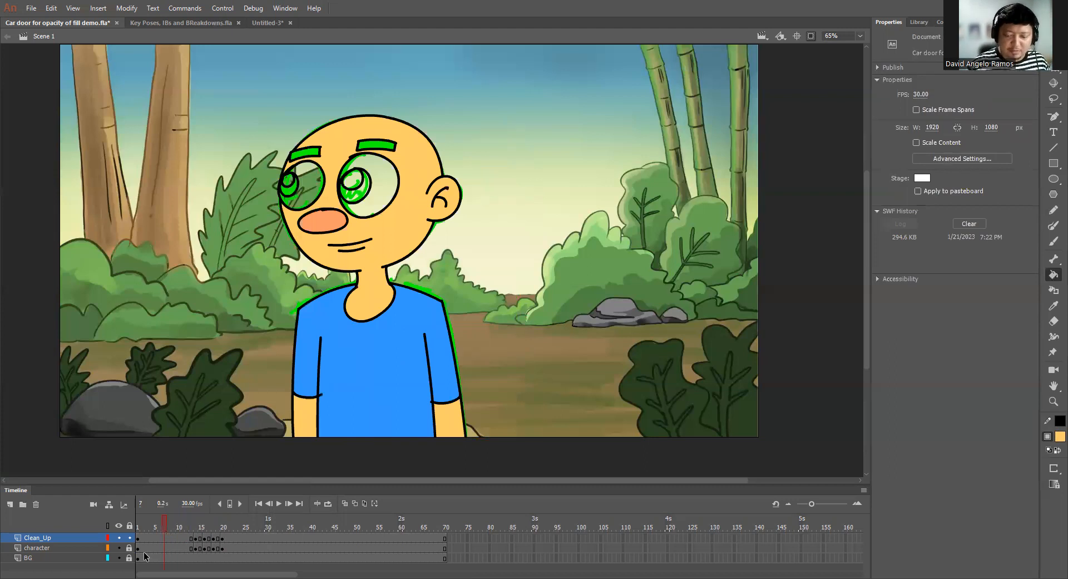
pyautogui.click(1051, 438)
pyautogui.click(1010, 471)
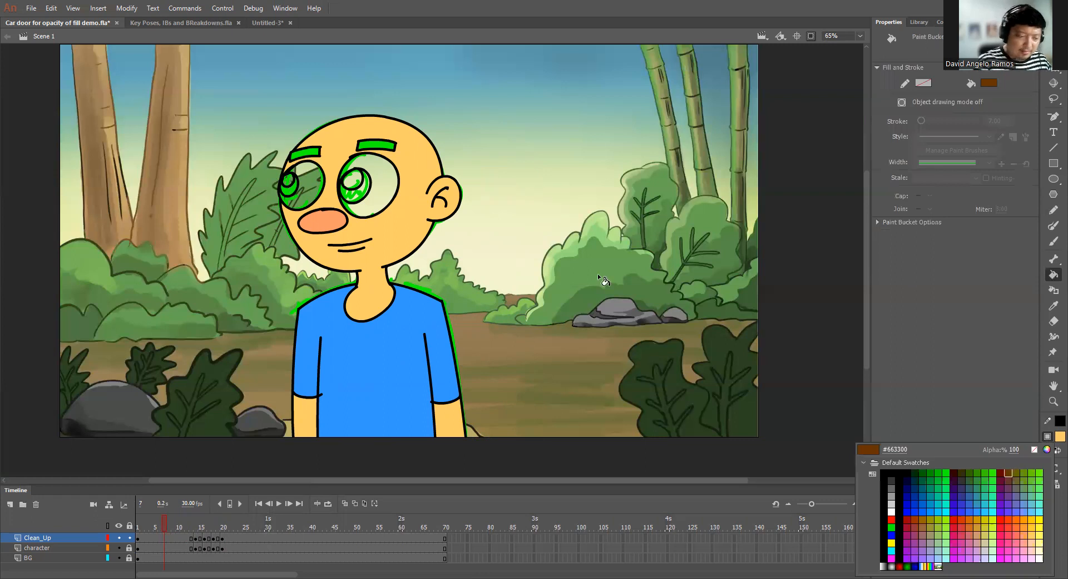
pyautogui.click(384, 146)
pyautogui.click(312, 152)
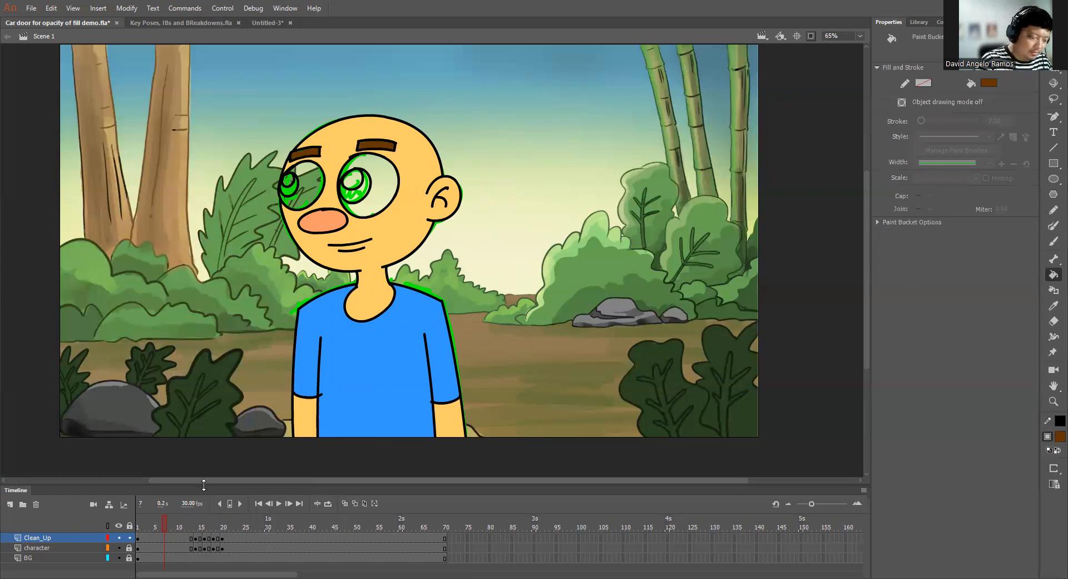
pyautogui.click(200, 523)
pyautogui.click(417, 219)
pyautogui.click(358, 228)
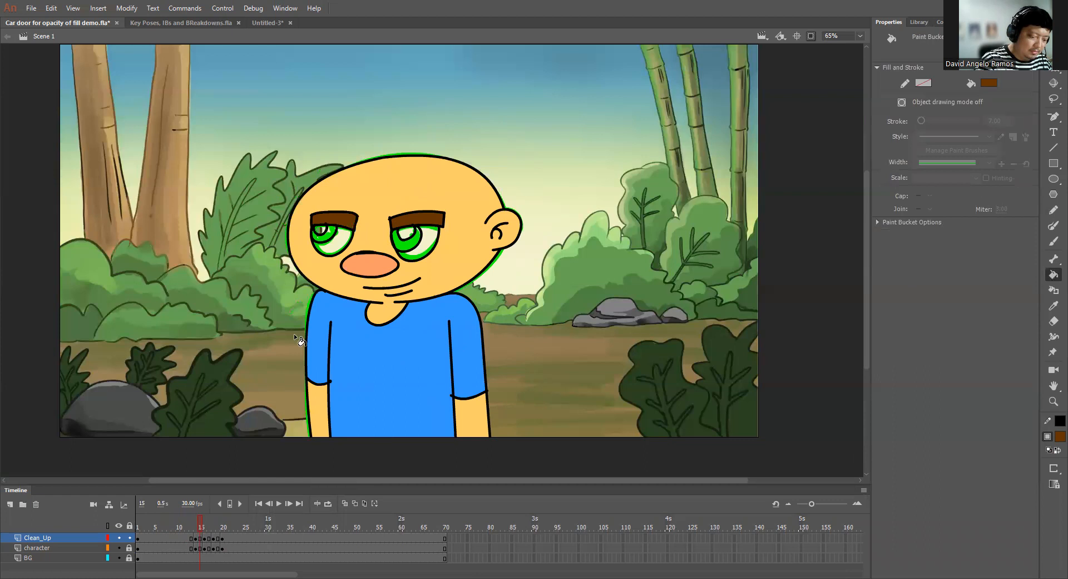
# Fill both eyebrows with the dark brown on frames 16 and 18.
pyautogui.click(204, 526)
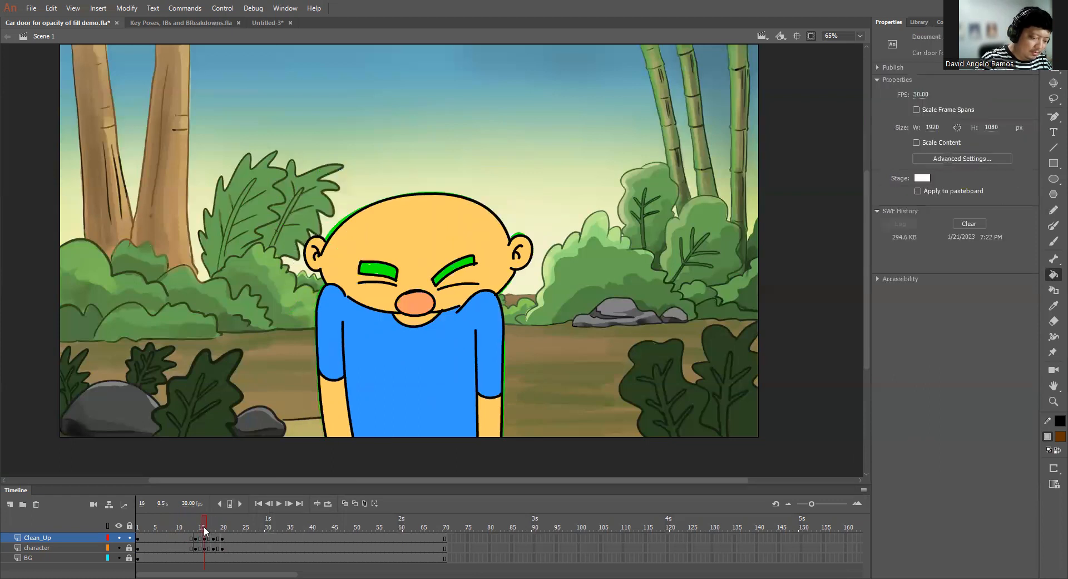
pyautogui.click(382, 274)
pyautogui.click(460, 265)
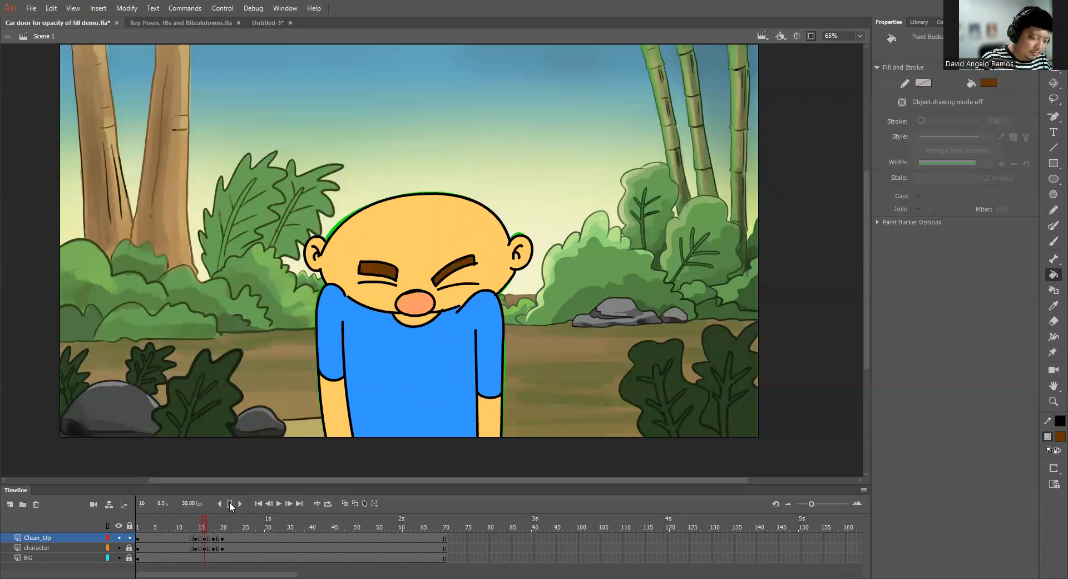
pyautogui.click(213, 526)
pyautogui.click(440, 227)
pyautogui.click(509, 226)
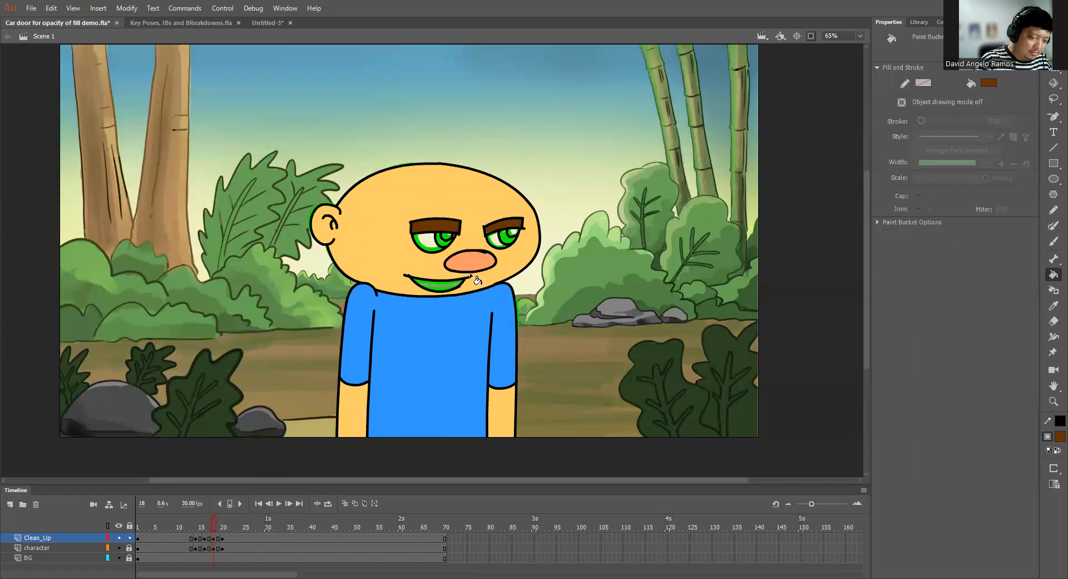
# Fill both eyebrows with the dark brown on frame 20 and save the file.
pyautogui.click(224, 525)
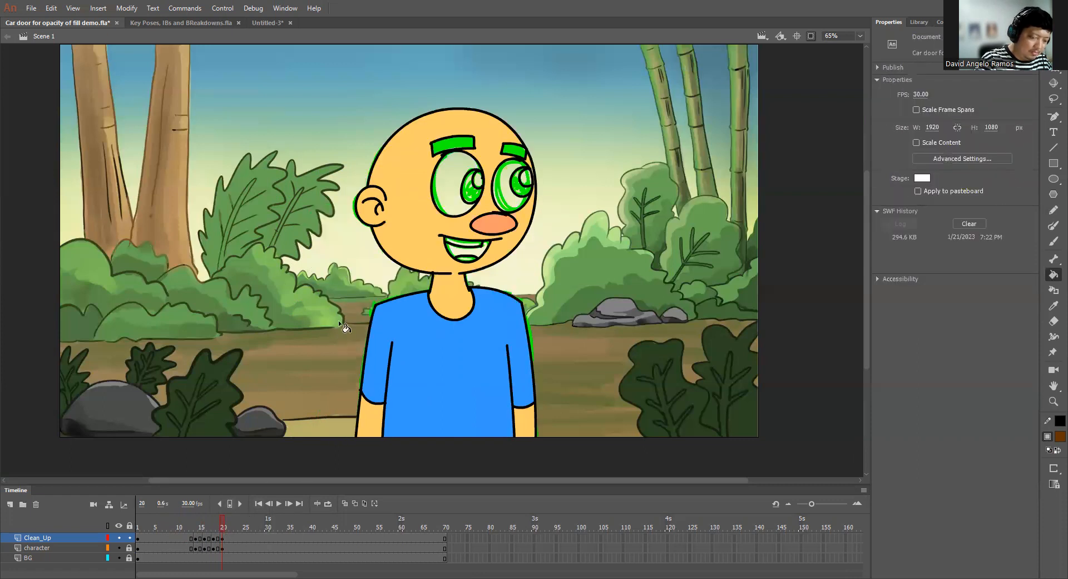
pyautogui.click(453, 145)
pyautogui.click(517, 154)
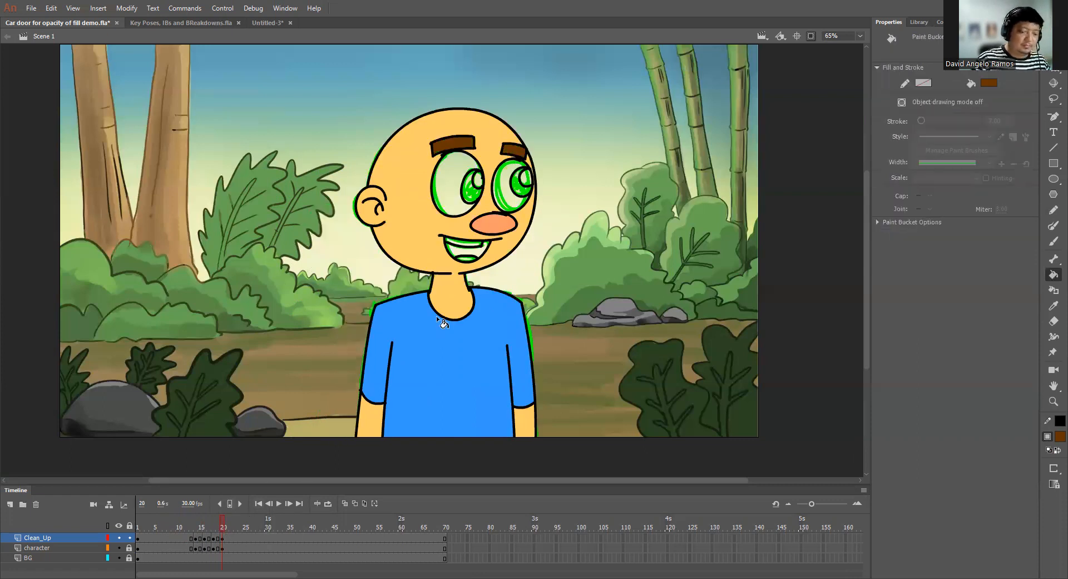
pyautogui.moveTo(223, 527); pyautogui.dragTo(113, 562)
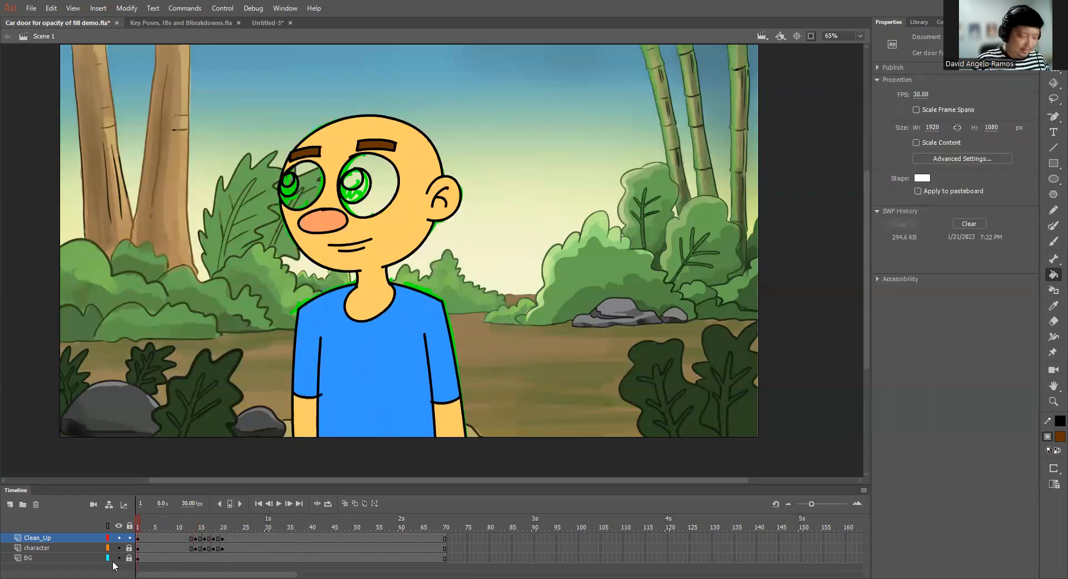
pyautogui.hotkey('ctrl', 's')
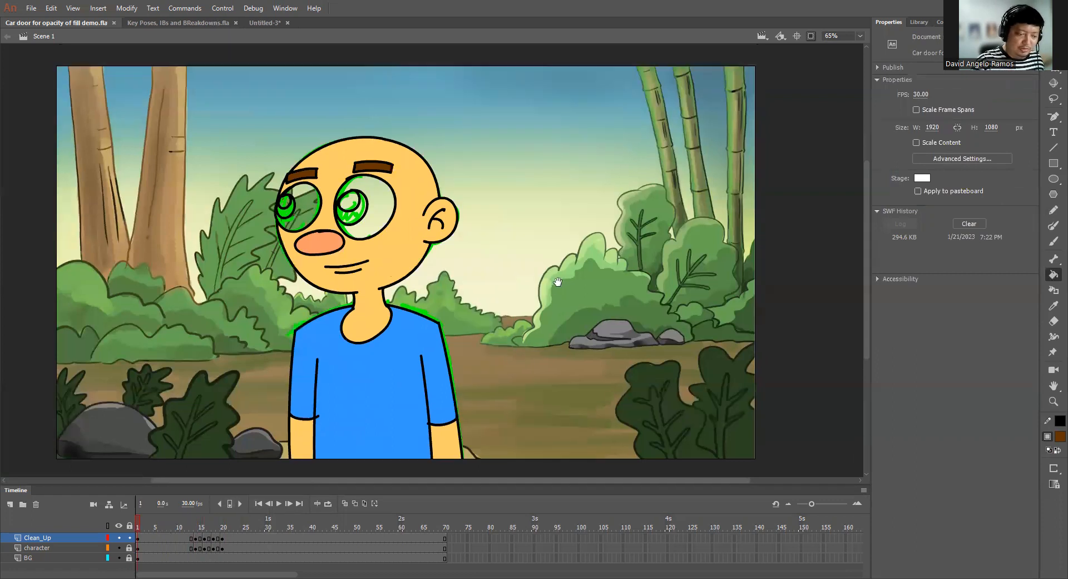
# Fill the eyeballs around the irises with white on the opening pose and on frame 14.
pyautogui.click(1054, 437)
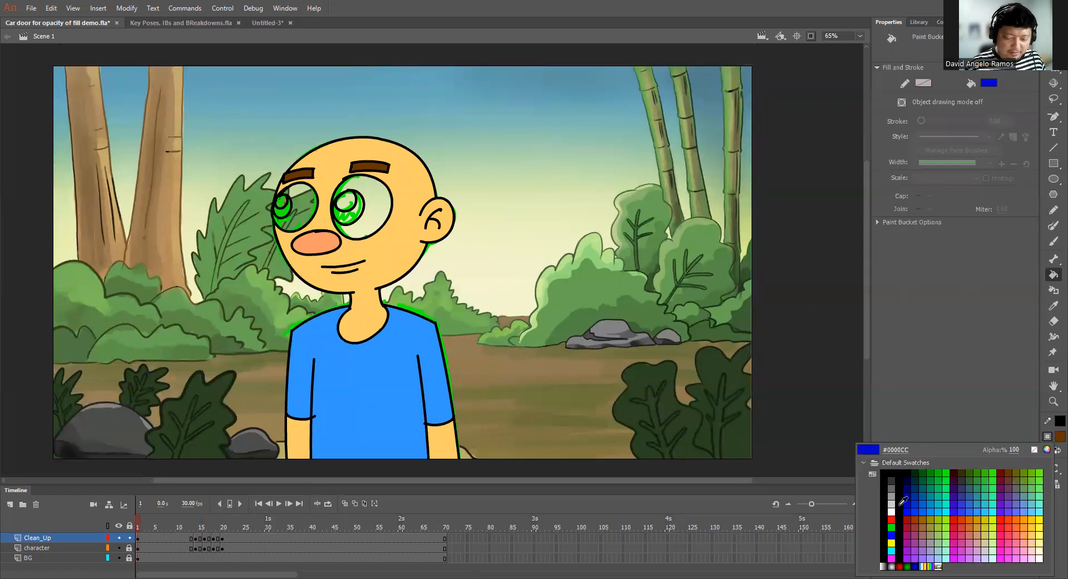
pyautogui.click(384, 207)
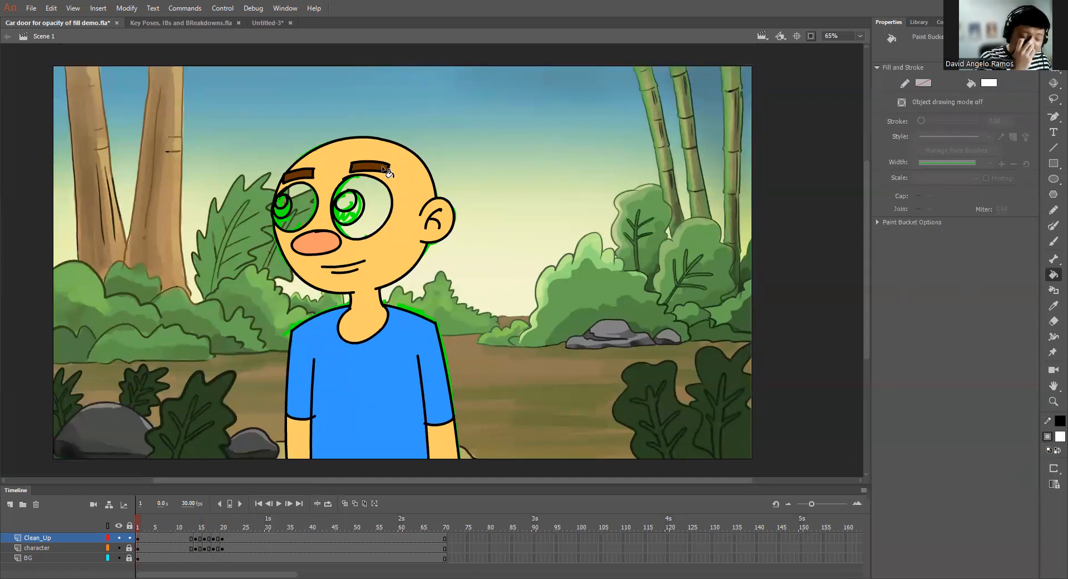
pyautogui.click(377, 207)
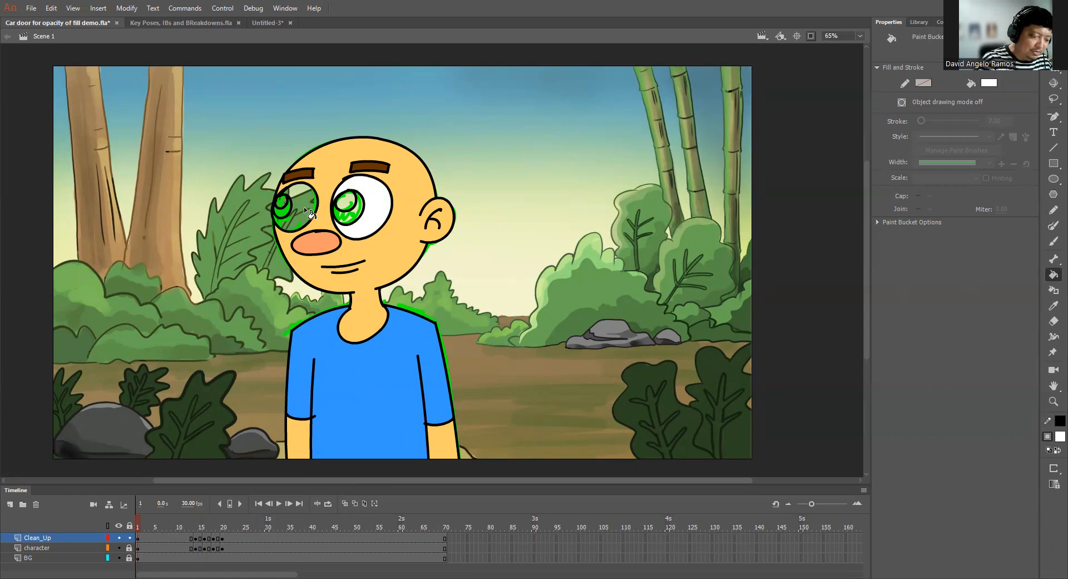
pyautogui.click(195, 526)
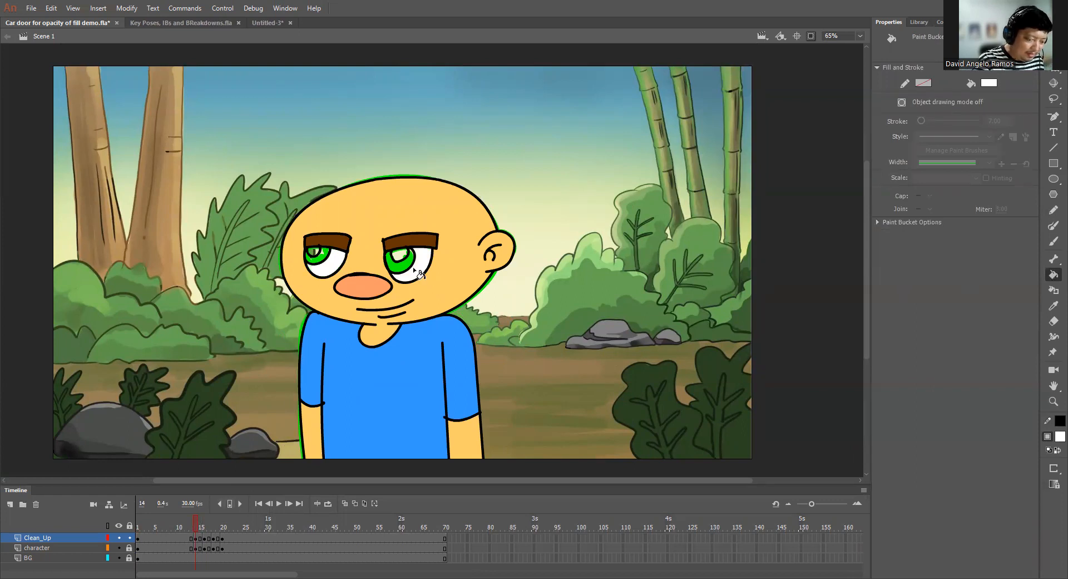
# Fill the visible eyeballs below both eyebrows with white on frame 18.
pyautogui.click(187, 520)
pyautogui.press('z')
pyautogui.click(399, 235)
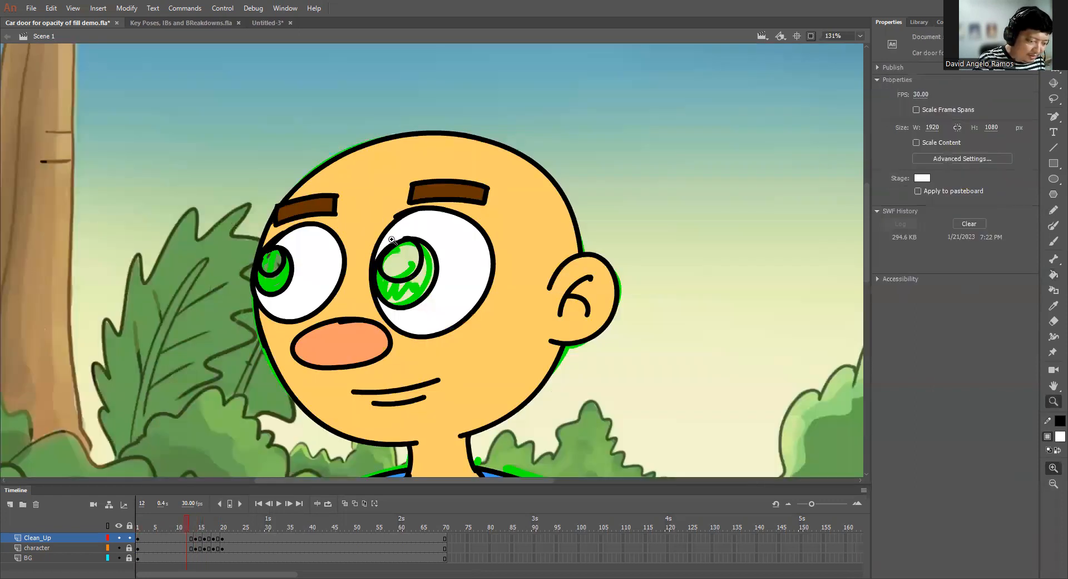
pyautogui.moveTo(194, 523); pyautogui.dragTo(204, 522)
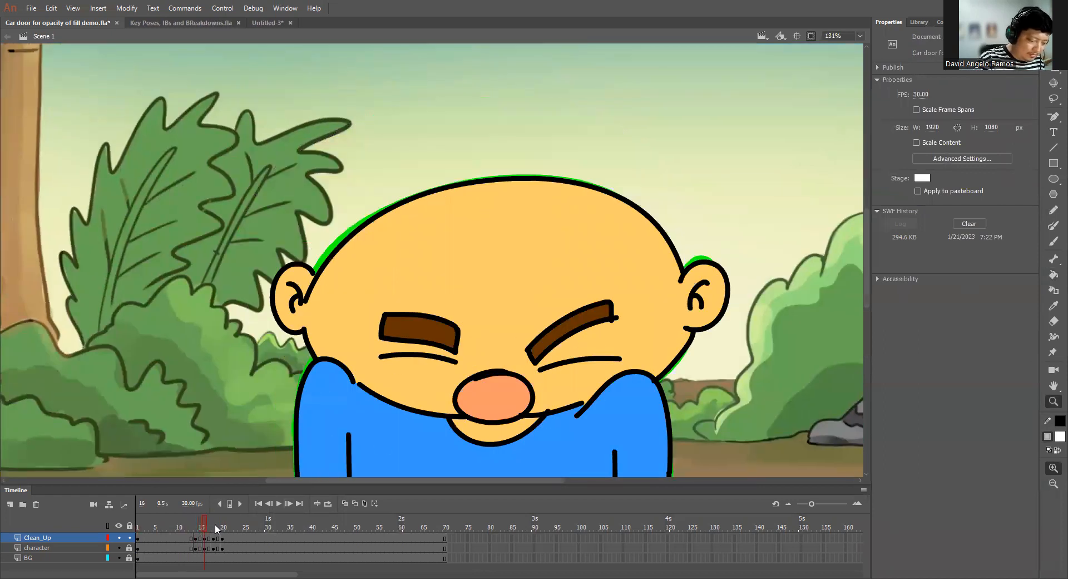
pyautogui.click(215, 526)
pyautogui.press('k')
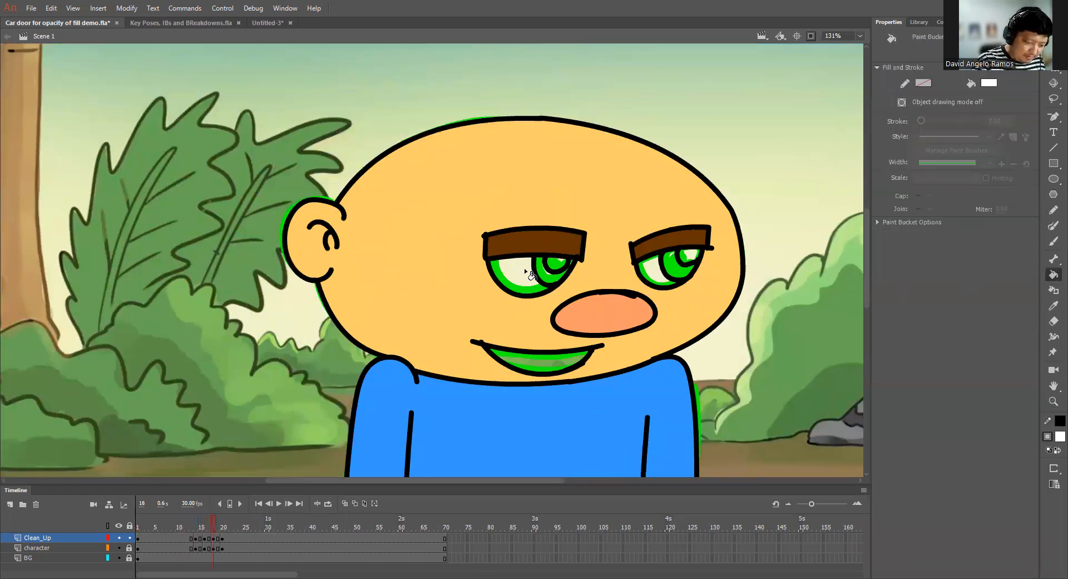
pyautogui.click(524, 269)
pyautogui.click(656, 270)
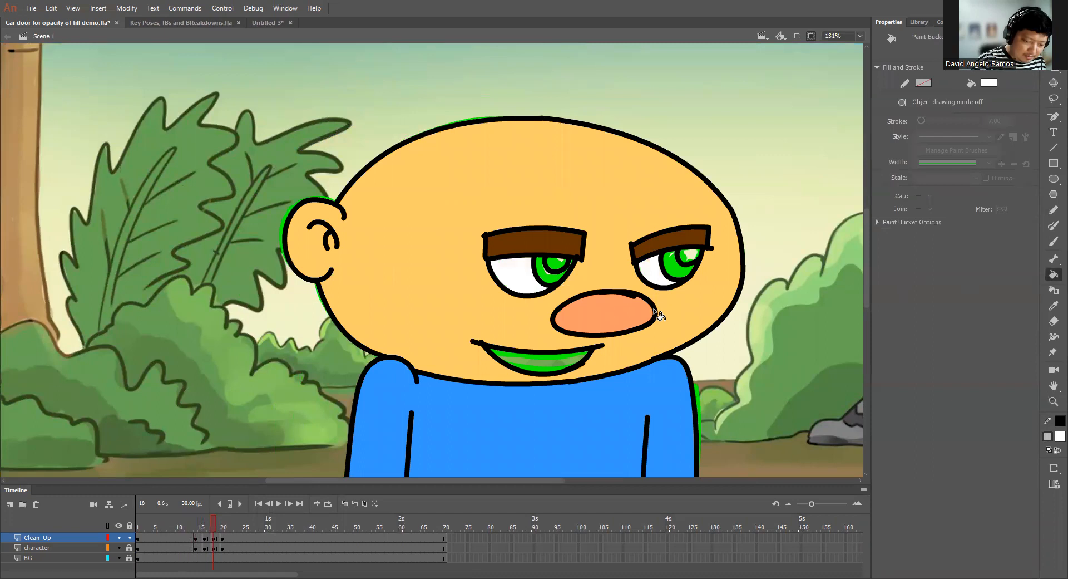
# Fill the teeth with white on frame 18, and both eyeballs and the upper teeth with white on frame 20.
pyautogui.click(542, 362)
pyautogui.click(222, 527)
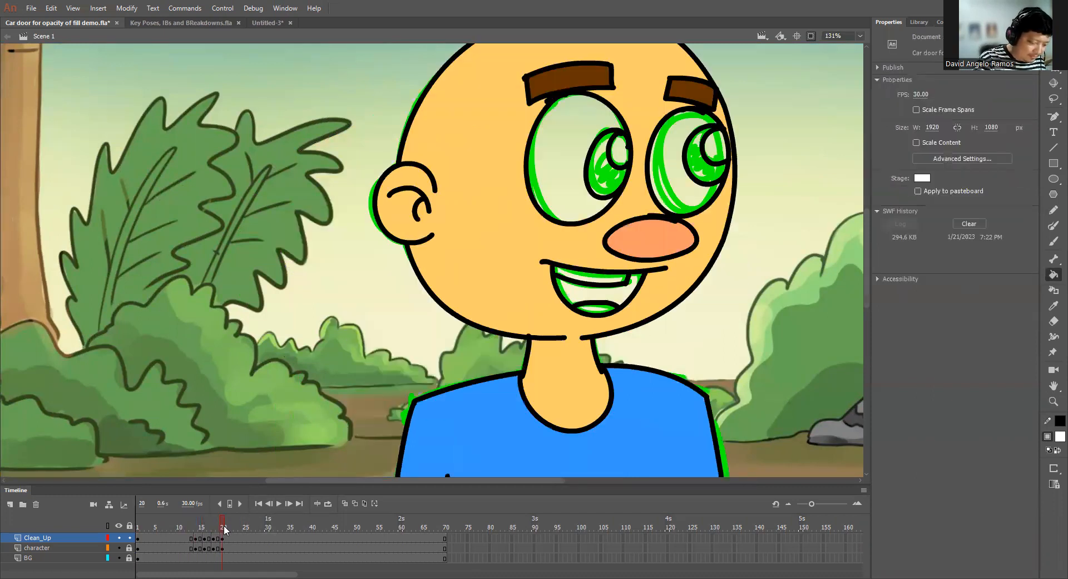
pyautogui.click(575, 201)
pyautogui.click(677, 189)
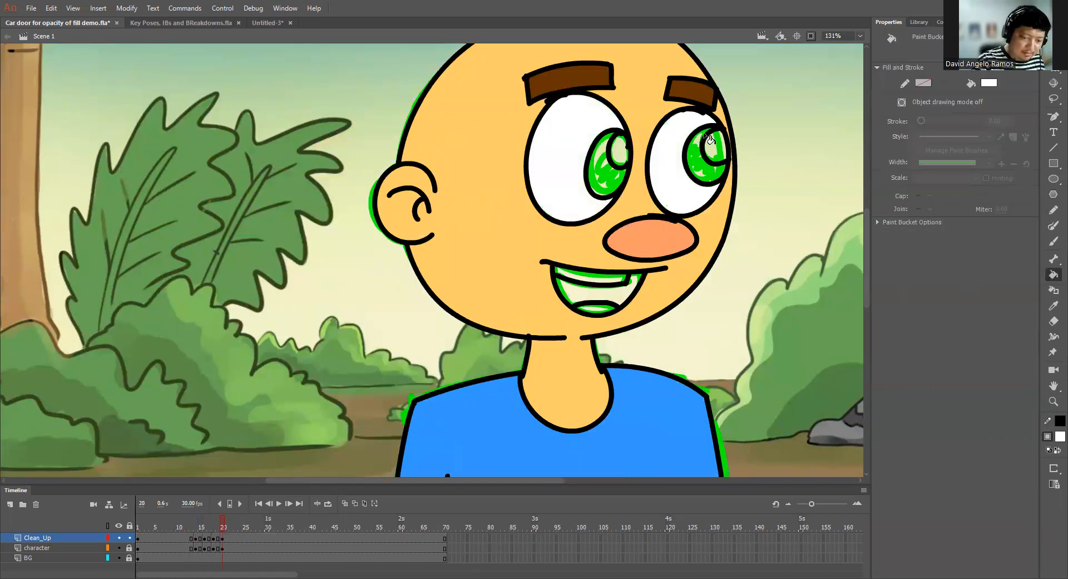
pyautogui.click(610, 285)
pyautogui.hscroll(3, 341, 425)
# Fill both irises with dark blue #0033CC on the opening pose and on frame 14.
pyautogui.moveTo(222, 526); pyautogui.dragTo(151, 566)
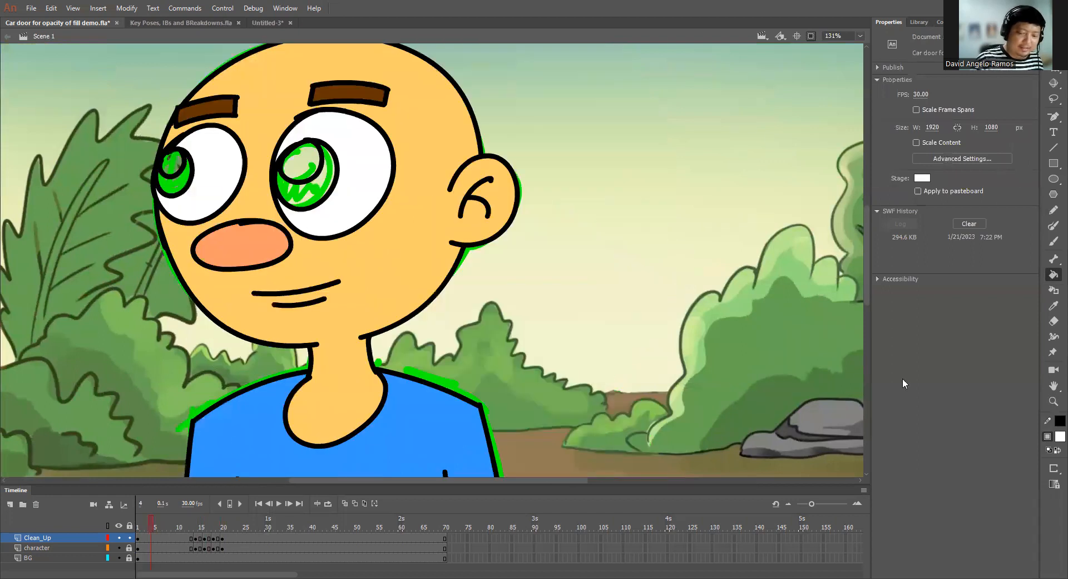
pyautogui.click(1058, 436)
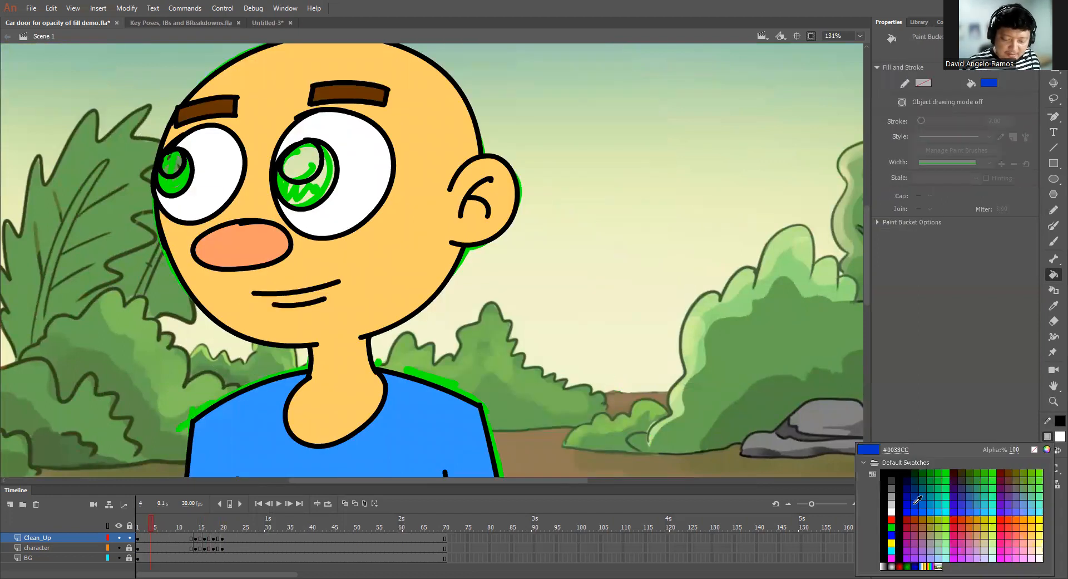
pyautogui.click(920, 499)
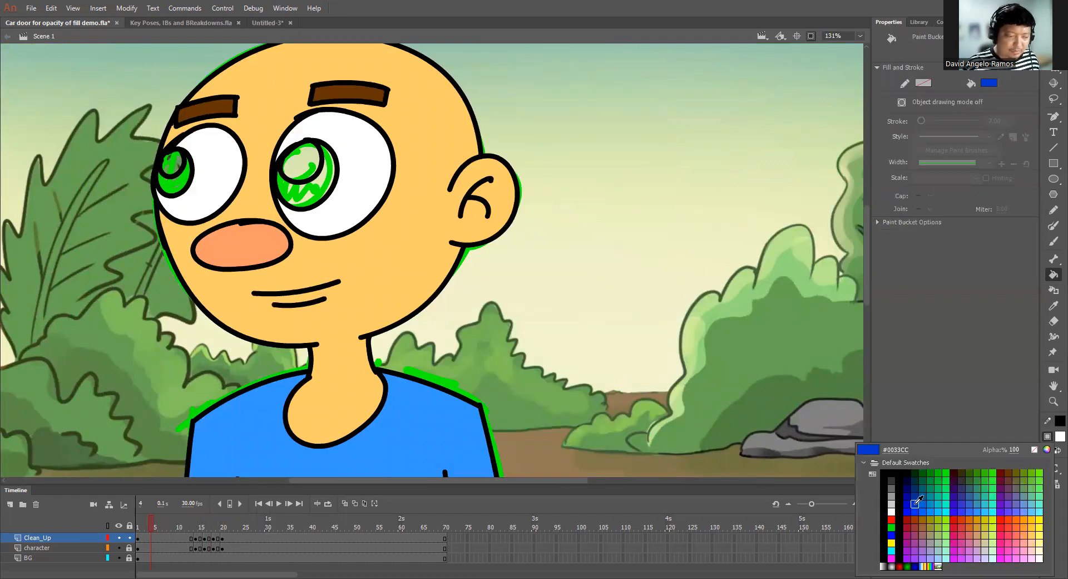
pyautogui.click(294, 204)
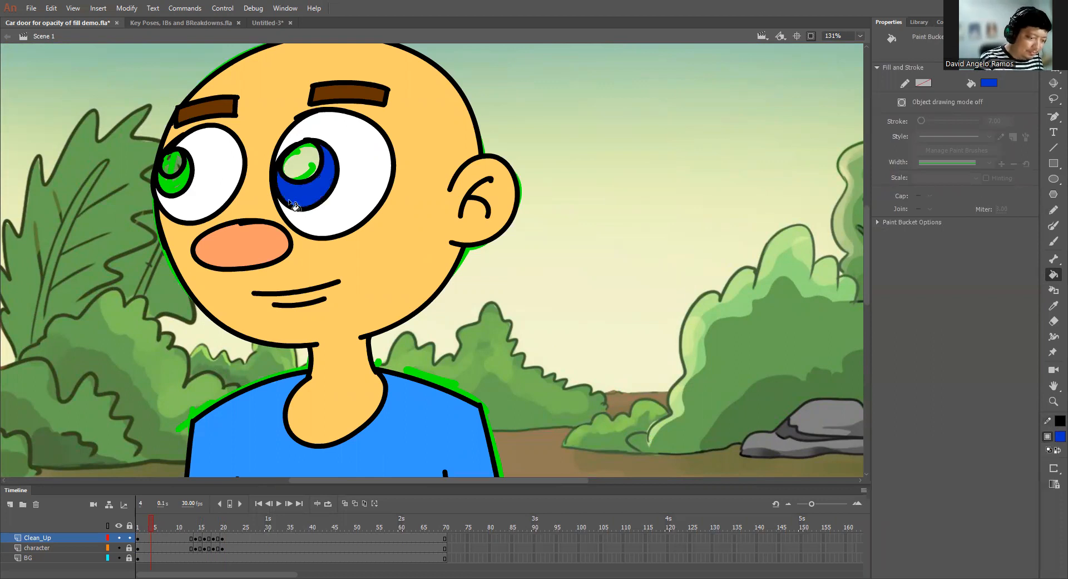
pyautogui.click(179, 189)
pyautogui.click(195, 523)
pyautogui.click(387, 284)
pyautogui.click(259, 279)
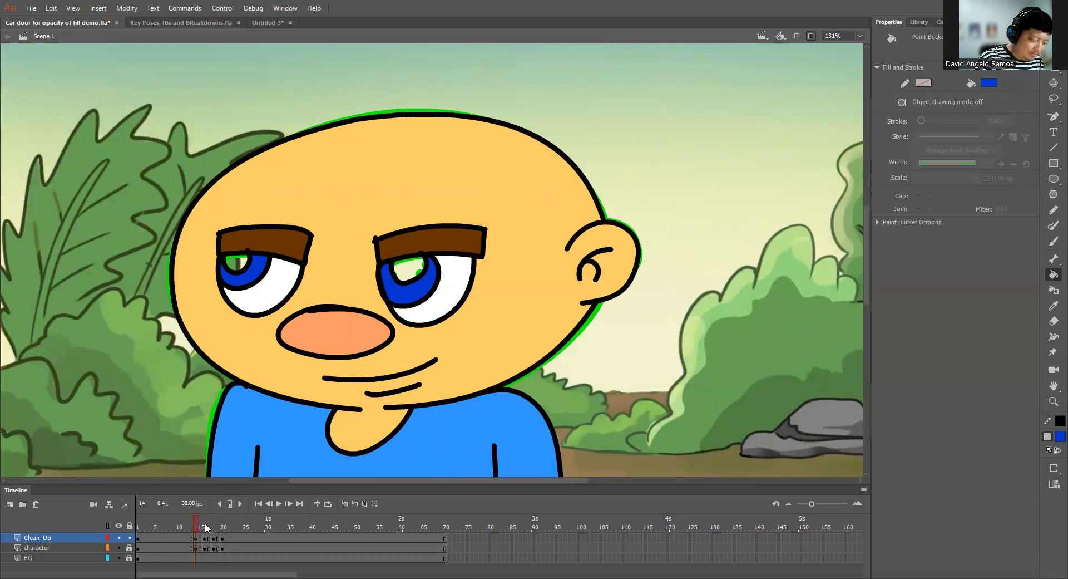
# Fill the nearer eye's iris with the dark blue on frame 18, keeping its eyeball white.
pyautogui.click(205, 525)
pyautogui.click(213, 524)
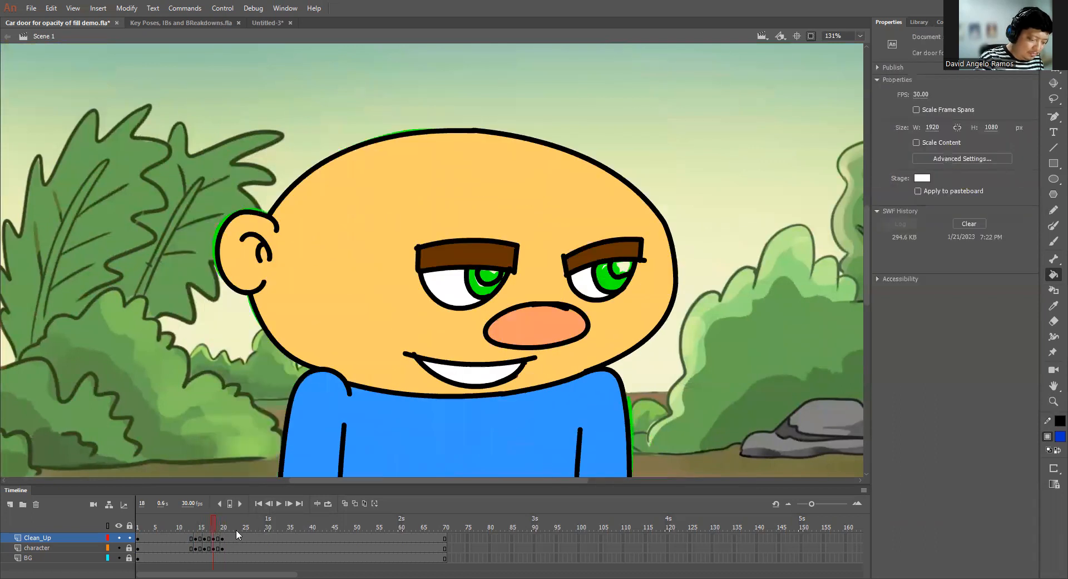
pyautogui.click(460, 289)
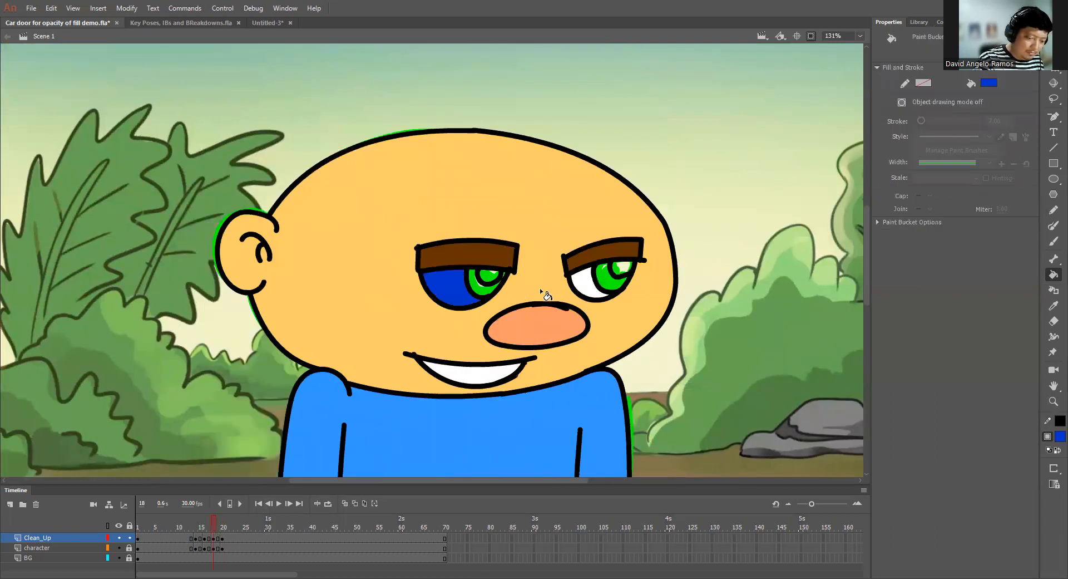
# Try to fill the farther eye's iris with the dark blue on frame 18, and undo the fill.
pyautogui.click(612, 285)
pyautogui.click(622, 273)
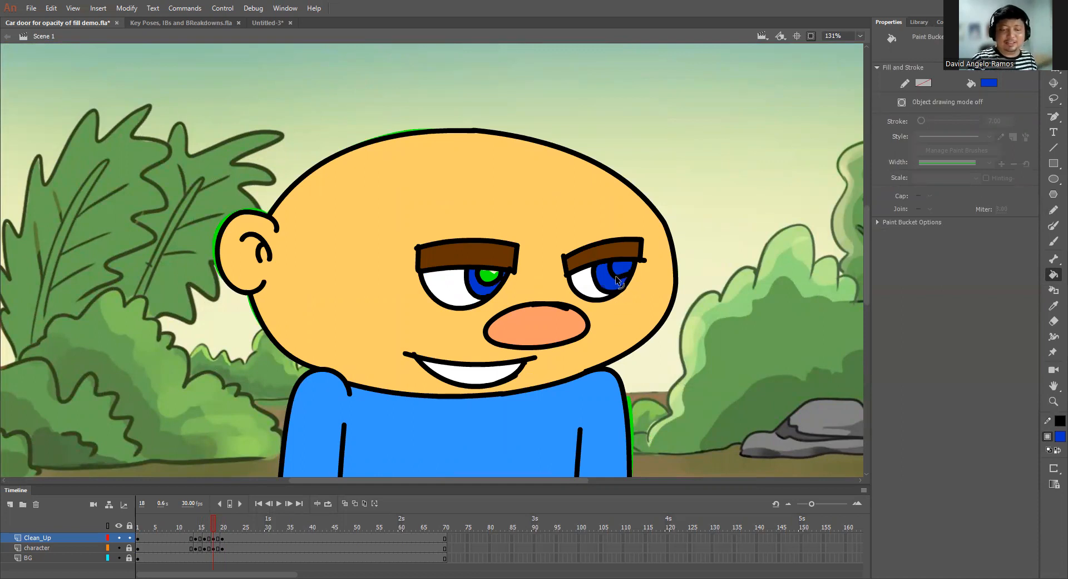
pyautogui.hotkey('ctrl', 'z')
pyautogui.hotkey('ctrl', 'z')
pyautogui.hotkey('ctrl', 'y')
pyautogui.hotkey('ctrl', 'y')
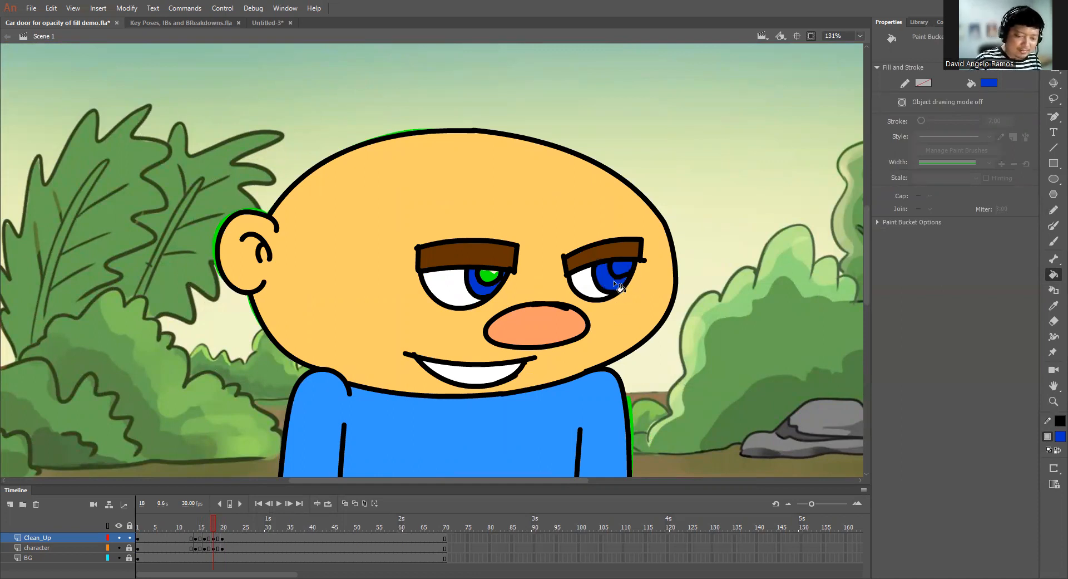
pyautogui.hotkey('ctrl', 'z')
pyautogui.hotkey('ctrl', 'z')
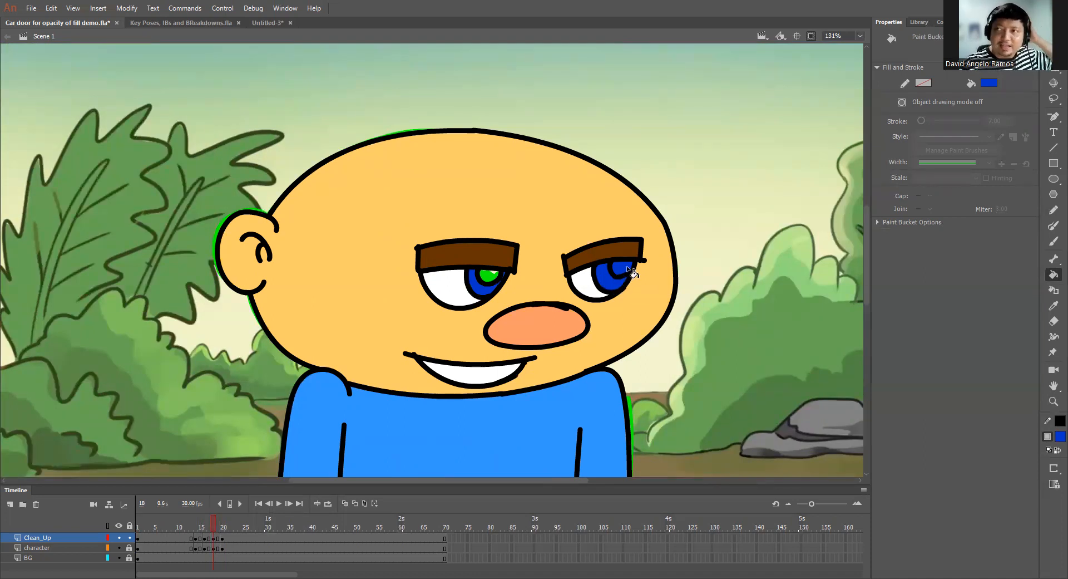
pyautogui.hotkey('ctrl', 'z')
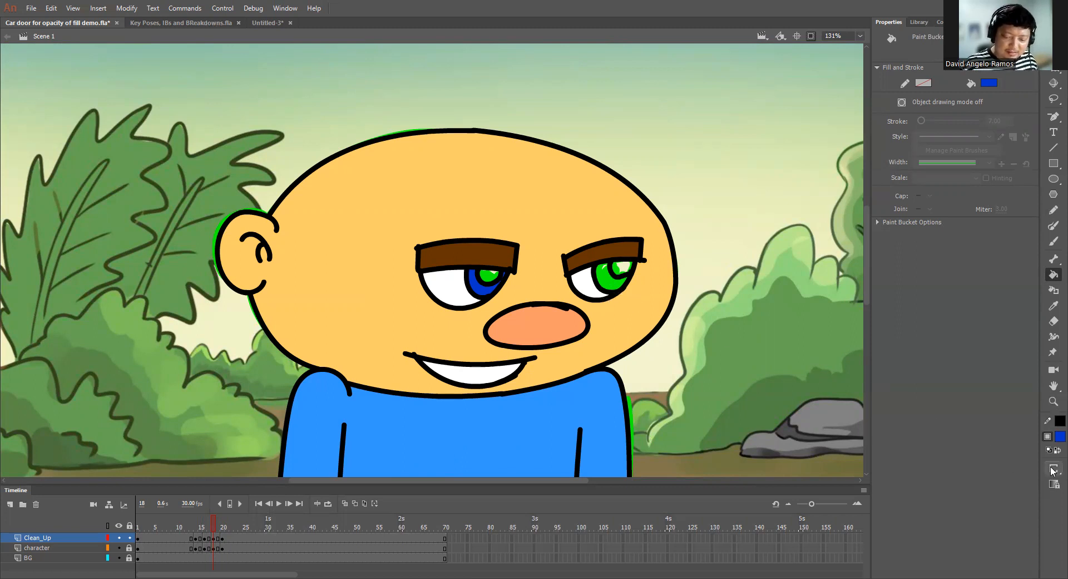
# Retry the farther eye's dark blue iris fill at the current and a smaller zoom level, undoing each attempt.
pyautogui.click(613, 284)
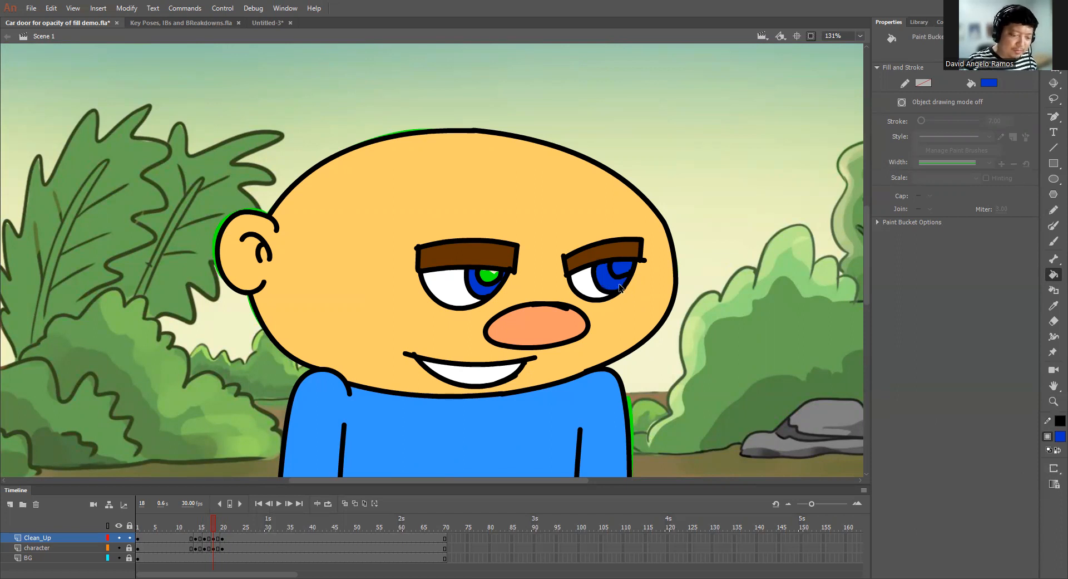
pyautogui.hotkey('ctrl', 'z')
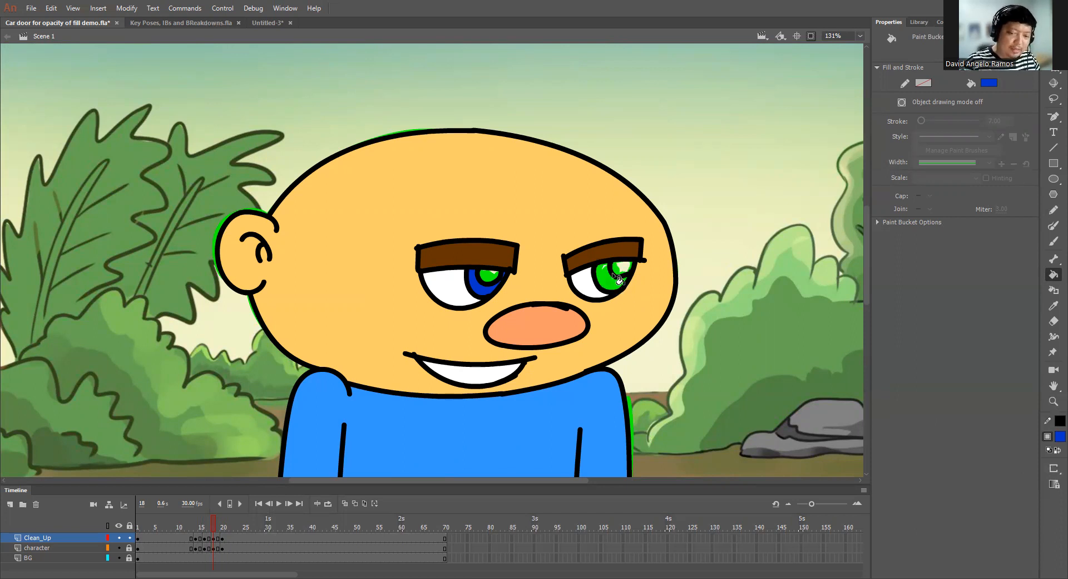
pyautogui.hotkey('ctrl', '-')
pyautogui.hotkey('ctrl', '-')
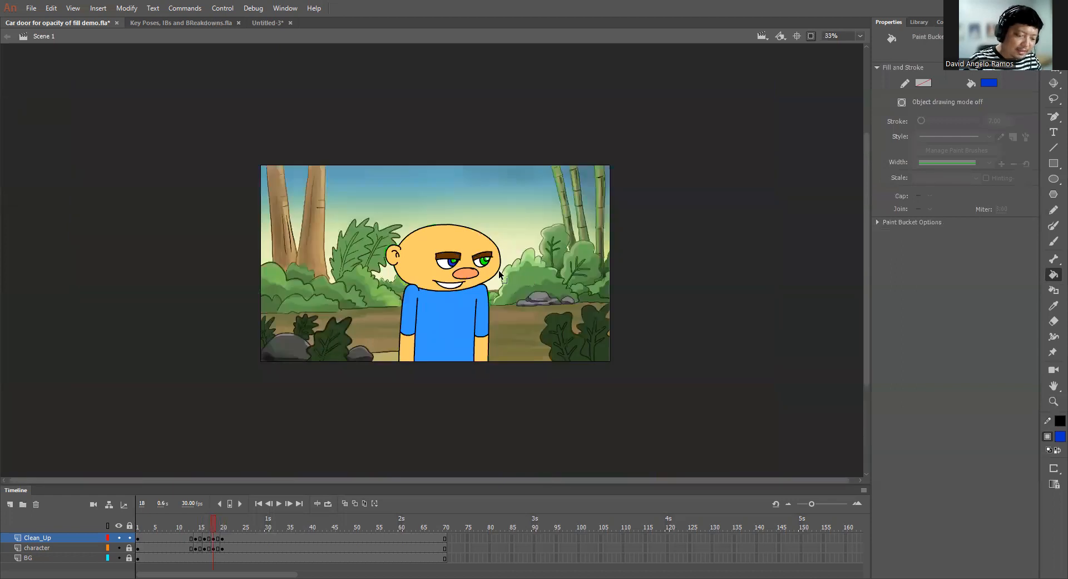
pyautogui.hotkey('ctrl', '=')
pyautogui.click(536, 266)
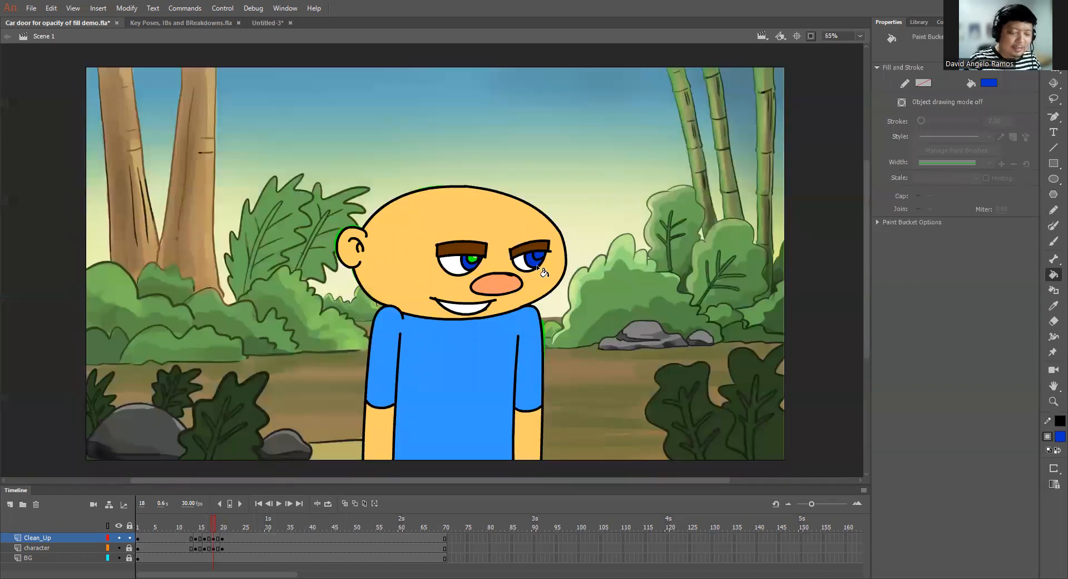
pyautogui.hotkey('ctrl', 'z')
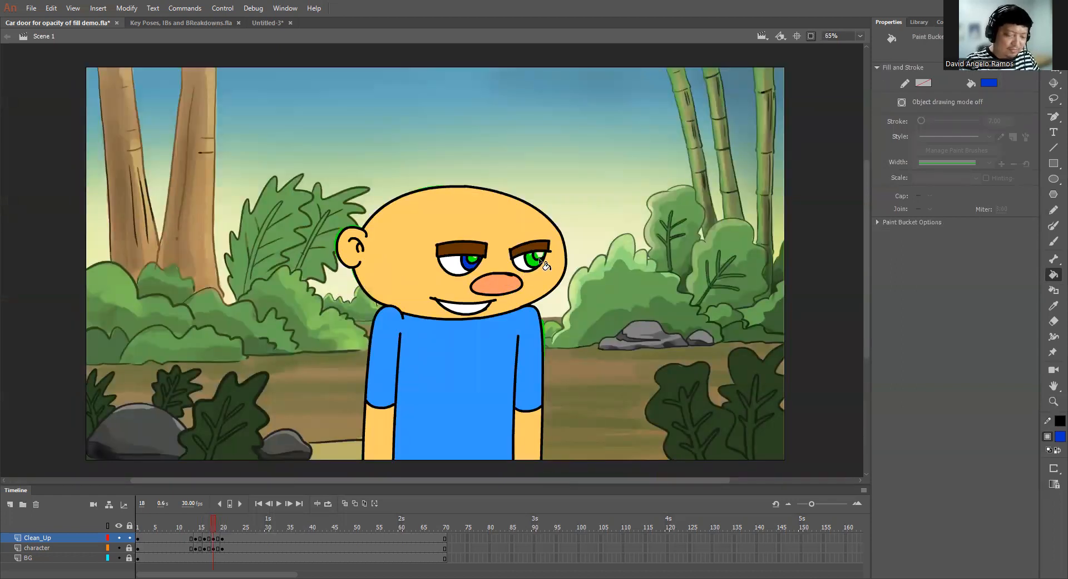
# Extend the end of the highlight outline onto the farther eye's edge on frame 18 and fill that iris with the dark blue.
pyautogui.hotkey('ctrl', '=')
pyautogui.hotkey('ctrl', '=')
pyautogui.hotkey('ctrl', '=')
pyautogui.moveTo(692, 290); pyautogui.dragTo(197, 334)
pyautogui.moveTo(525, 285); pyautogui.dragTo(443, 298)
pyautogui.press('v')
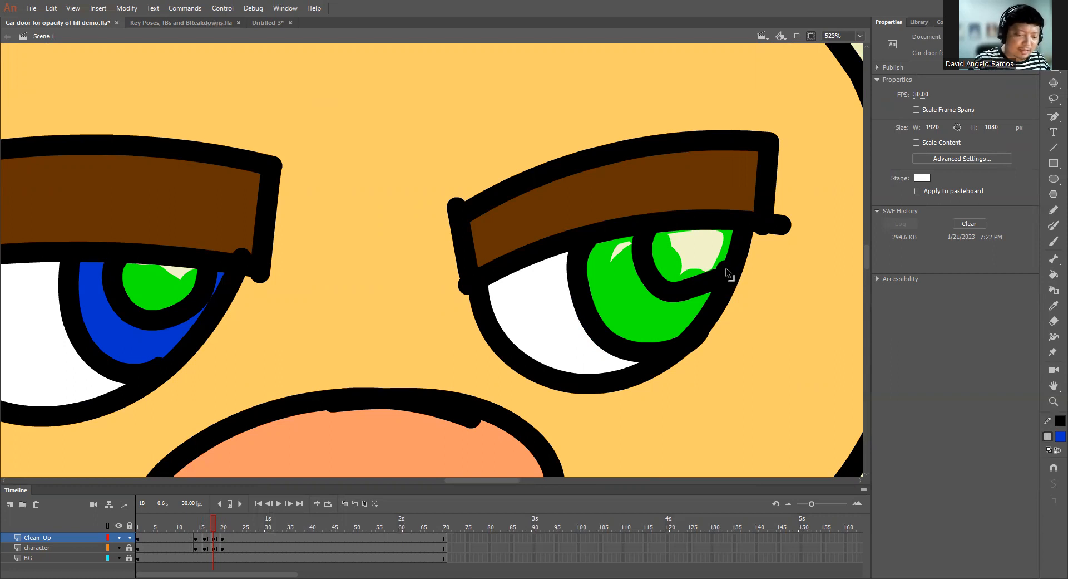
pyautogui.click(107, 537)
pyautogui.click(108, 538)
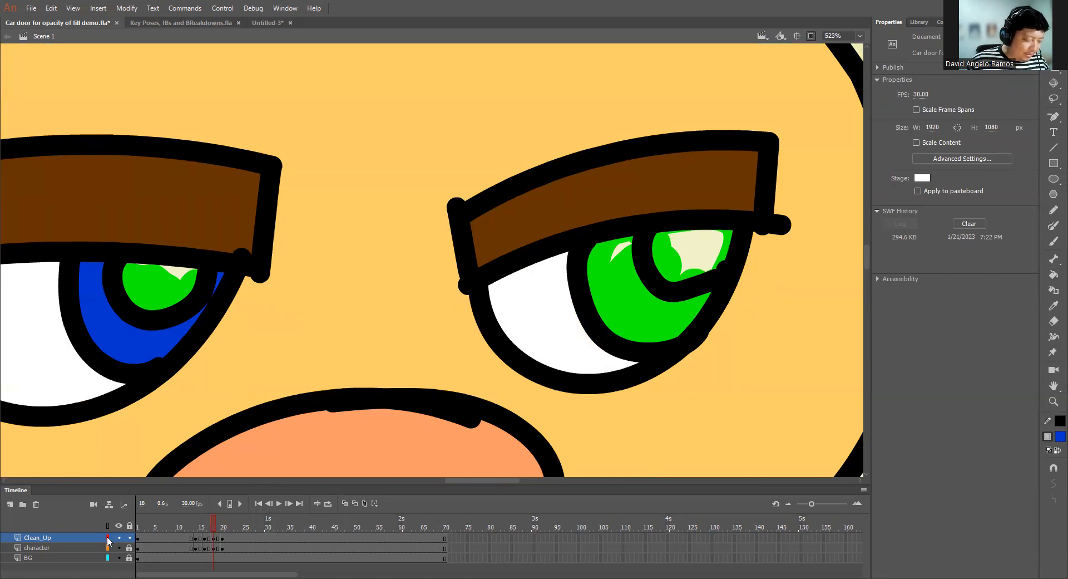
pyautogui.click(108, 538)
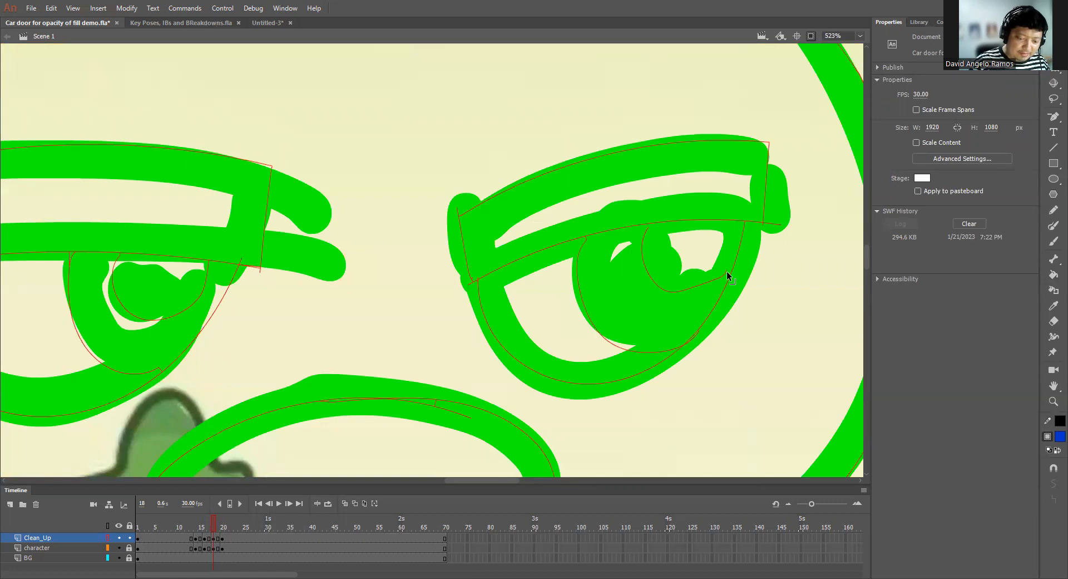
pyautogui.click(108, 539)
pyautogui.moveTo(723, 275)
pyautogui.mouseDown()
pyautogui.moveTo(756, 262)
pyautogui.moveTo(731, 273)
pyautogui.mouseUp()
pyautogui.hotkey('ctrl', 'z')
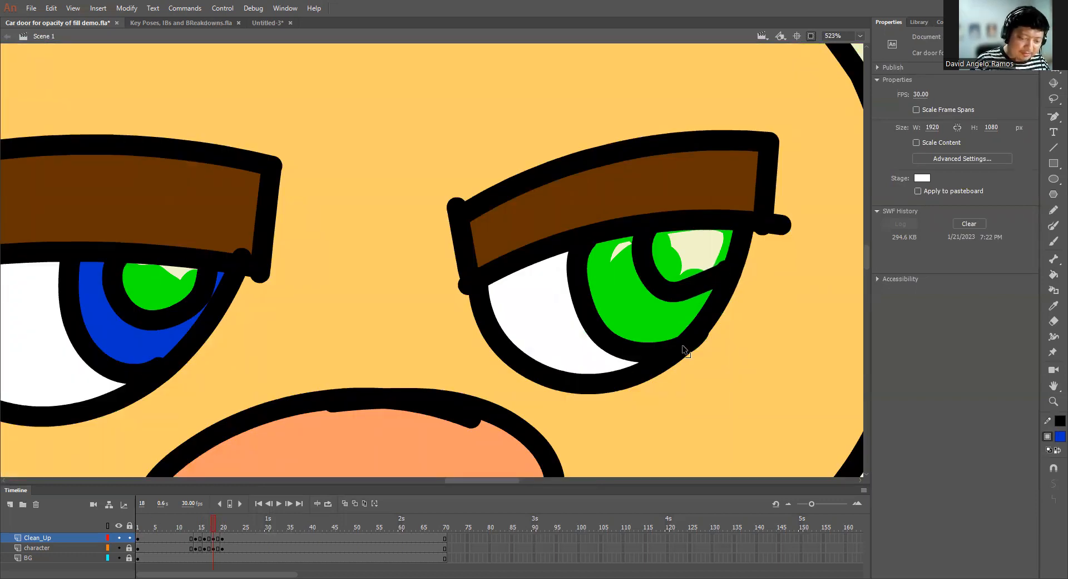
pyautogui.press('k')
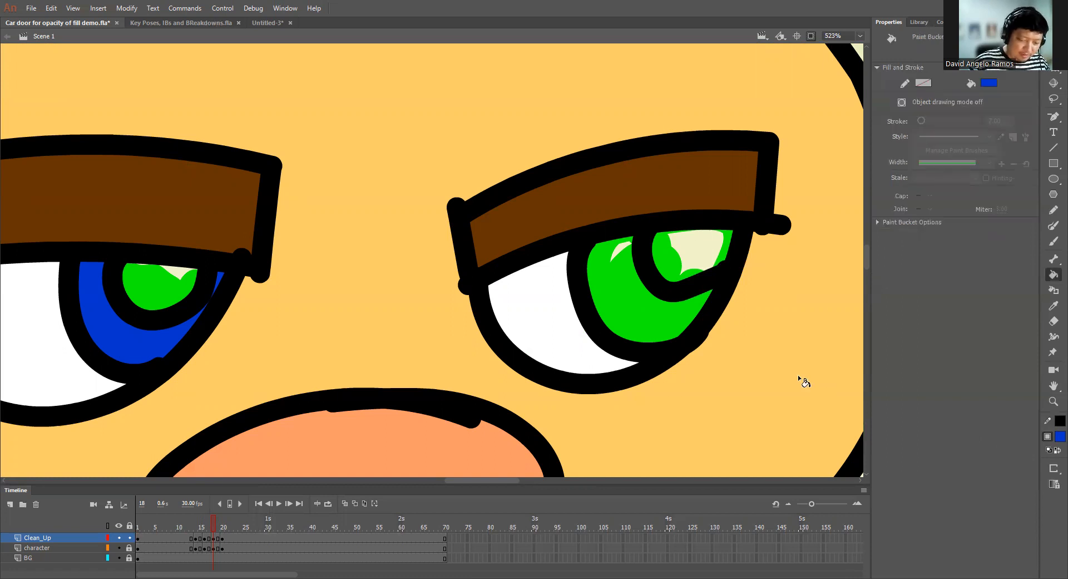
pyautogui.click(642, 309)
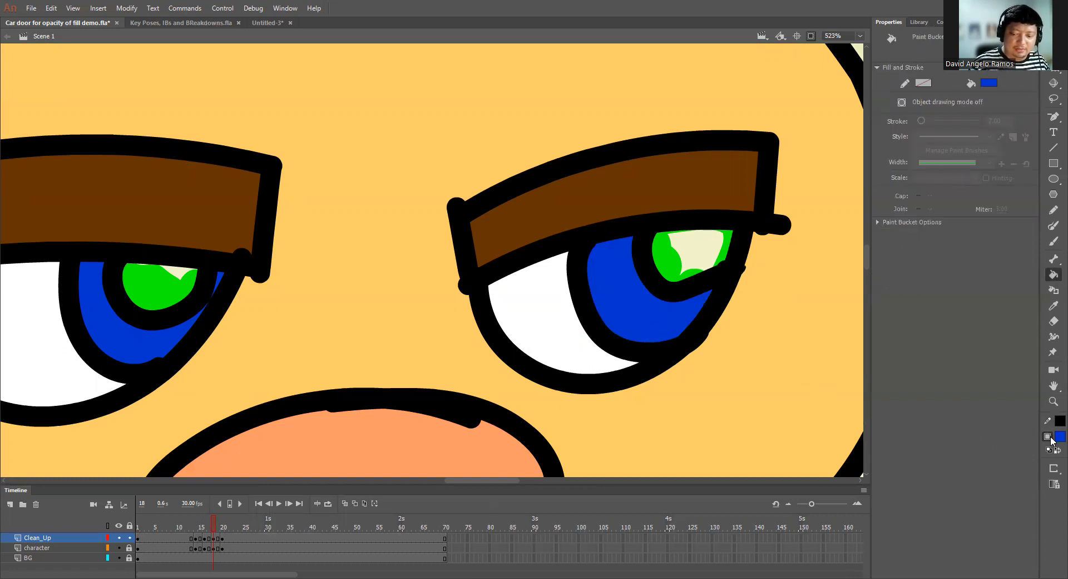
# Fill both irises with the dark blue on the final smiling pose at frame 21.
pyautogui.click(228, 527)
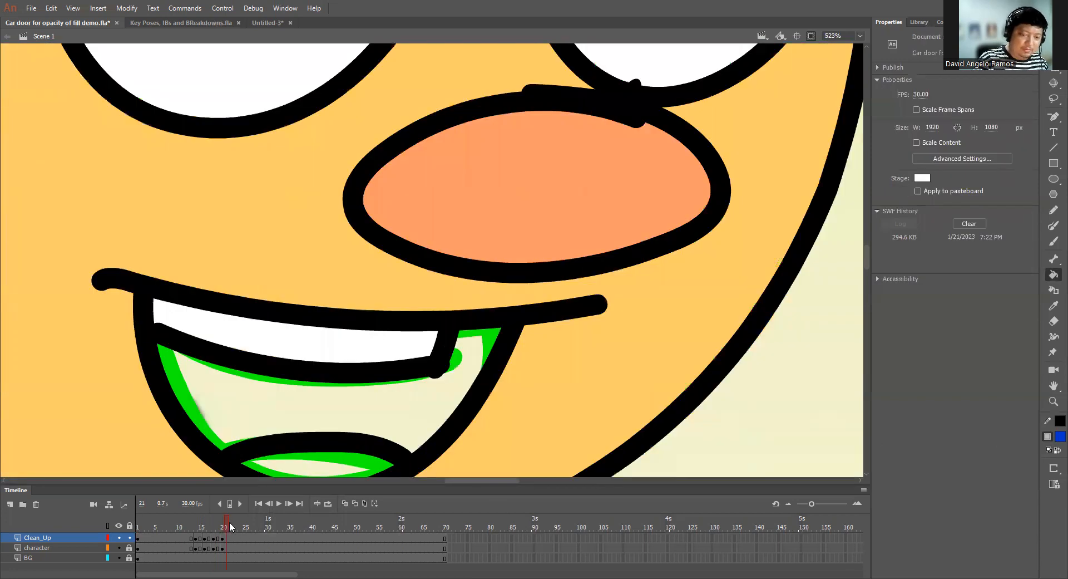
pyautogui.hotkey('ctrl', '-')
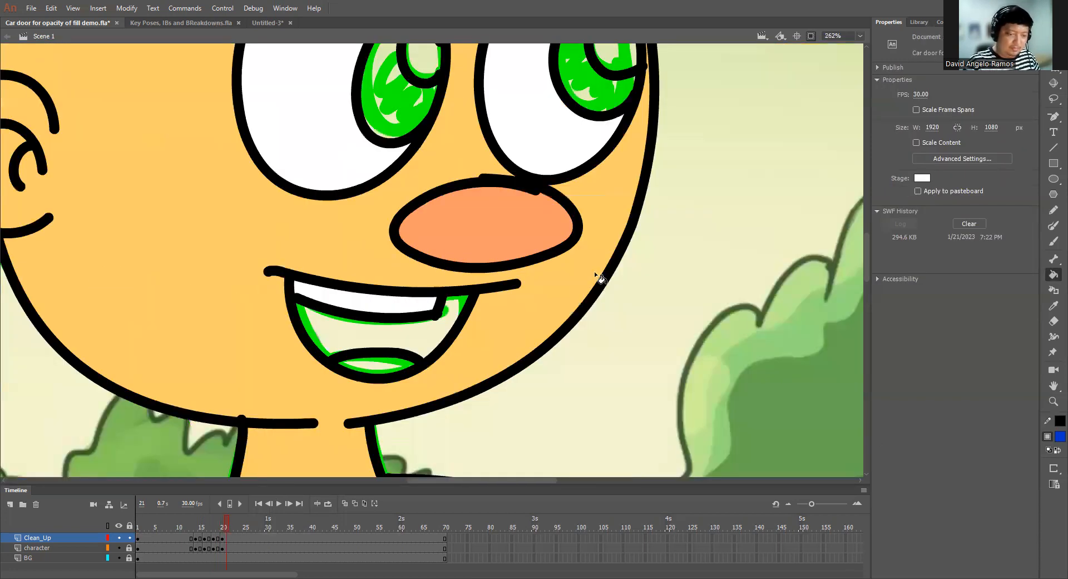
pyautogui.click(406, 119)
pyautogui.moveTo(475, 158); pyautogui.dragTo(491, 287)
pyautogui.hotkey('ctrl', 'z')
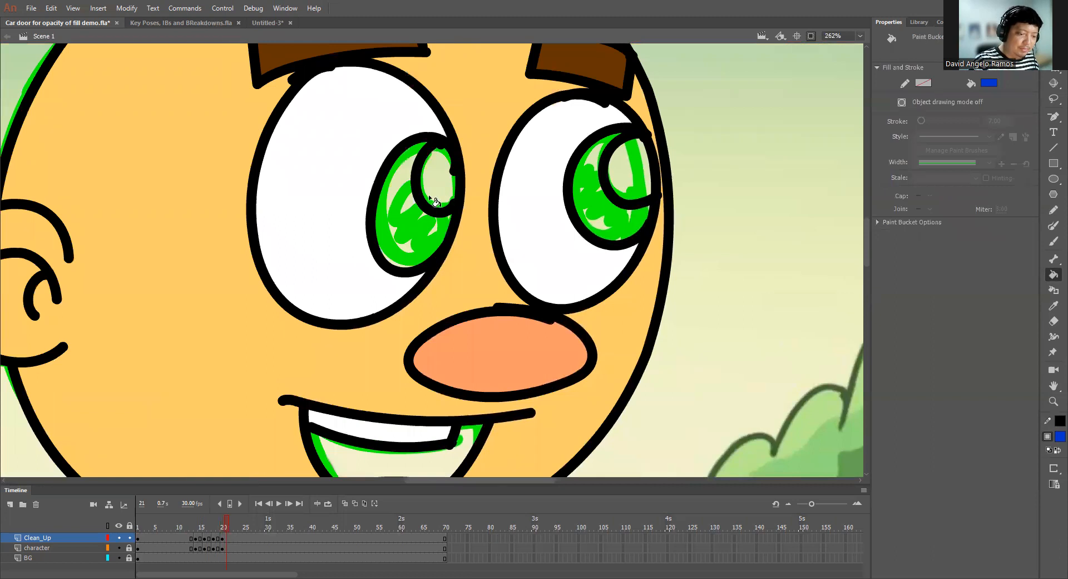
pyautogui.click(413, 226)
pyautogui.hotkey('ctrl', 'z')
pyautogui.click(413, 210)
pyautogui.hotkey('ctrl', 'z')
pyautogui.click(442, 229)
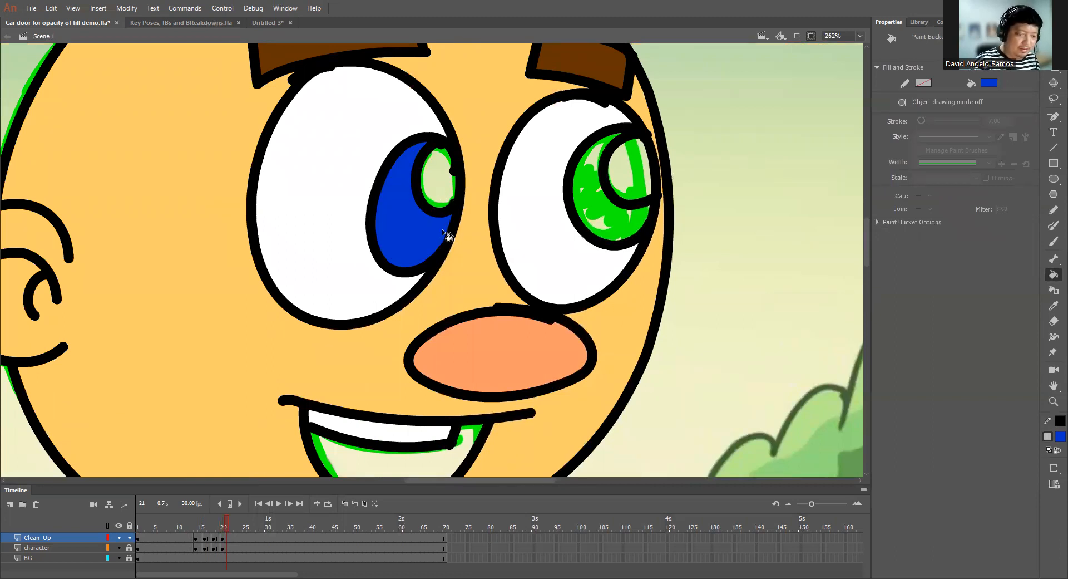
pyautogui.click(609, 210)
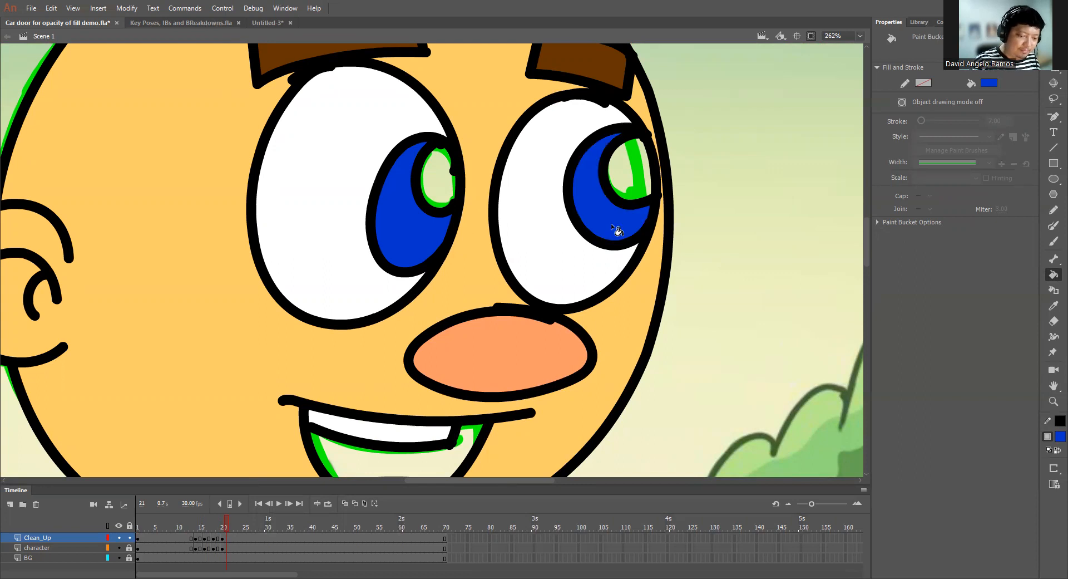
pyautogui.moveTo(226, 527)
pyautogui.mouseDown()
pyautogui.moveTo(201, 529)
pyautogui.moveTo(212, 533)
pyautogui.moveTo(224, 516)
pyautogui.mouseUp()
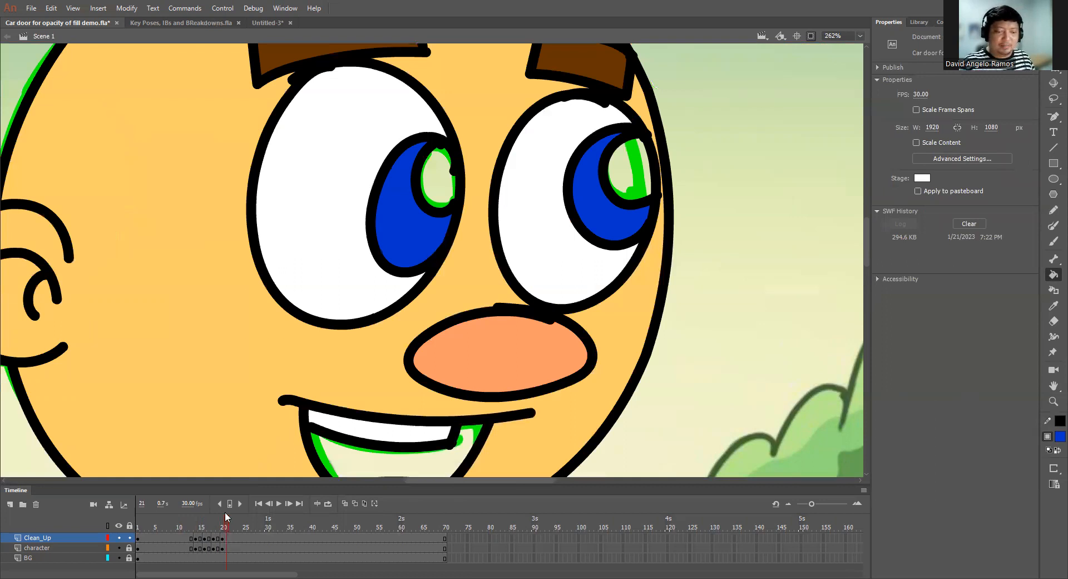
# Choose a light blue fill and colour the highlights inside both irises on the final smiling pose.
pyautogui.click(1058, 437)
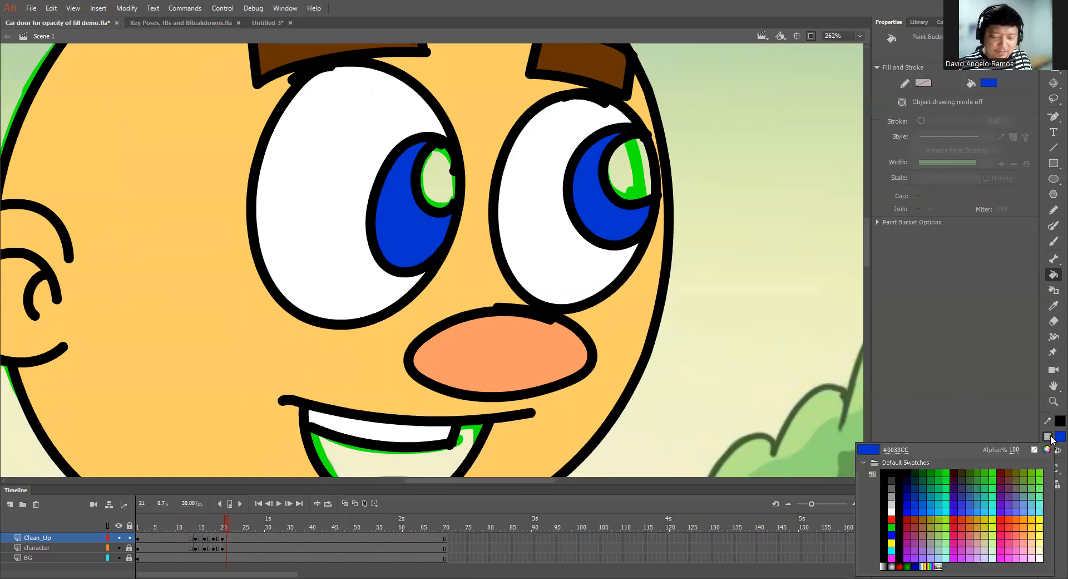
pyautogui.click(935, 505)
pyautogui.click(629, 167)
pyautogui.click(438, 177)
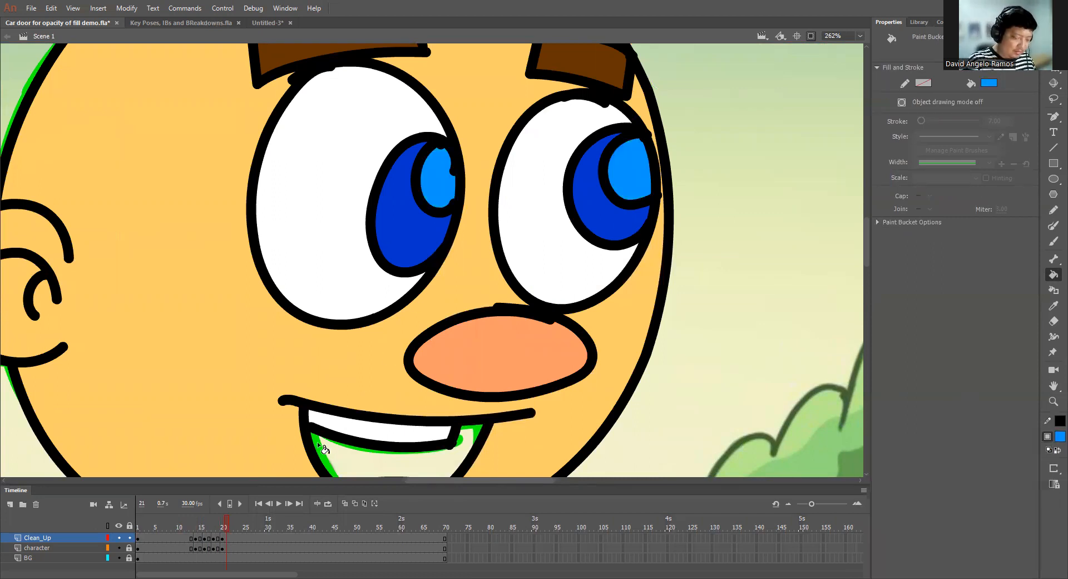
# Fill the highlights inside both irises with the light blue on frame 18.
pyautogui.press(',')
pyautogui.press(',')
pyautogui.press(',')
pyautogui.click(564, 386)
pyautogui.click(313, 405)
# Fill both iris highlights with the light blue on the half-closed-eye pose at frame 15.
pyautogui.press(',')
pyautogui.press(',')
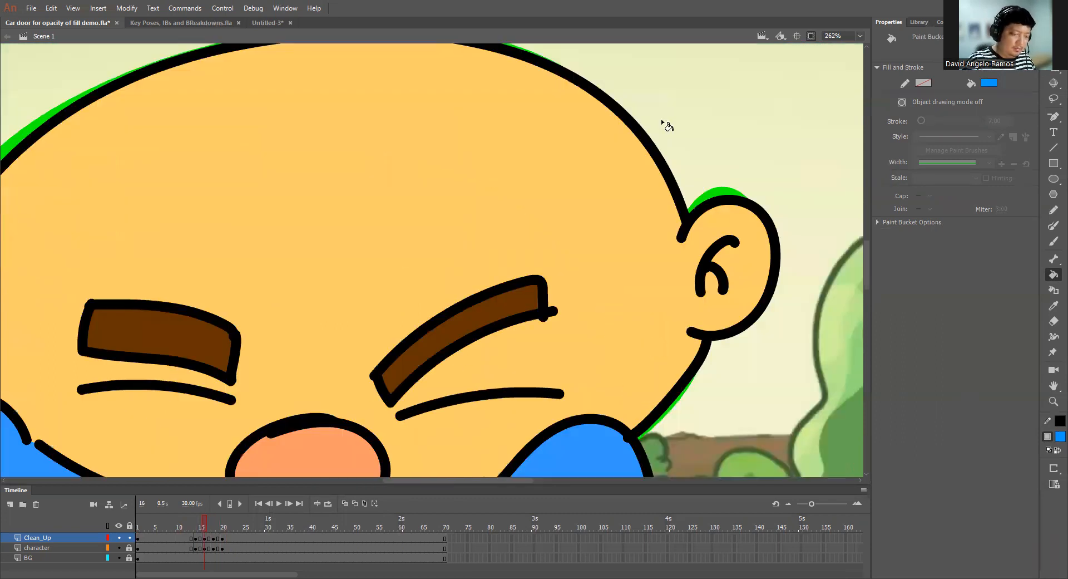
pyautogui.press(',')
pyautogui.moveTo(348, 114); pyautogui.dragTo(509, 185)
pyautogui.click(508, 185)
pyautogui.click(158, 186)
# Fill both iris highlights with the light blue on the opening pose at frame 13.
pyautogui.press(',')
pyautogui.press(',')
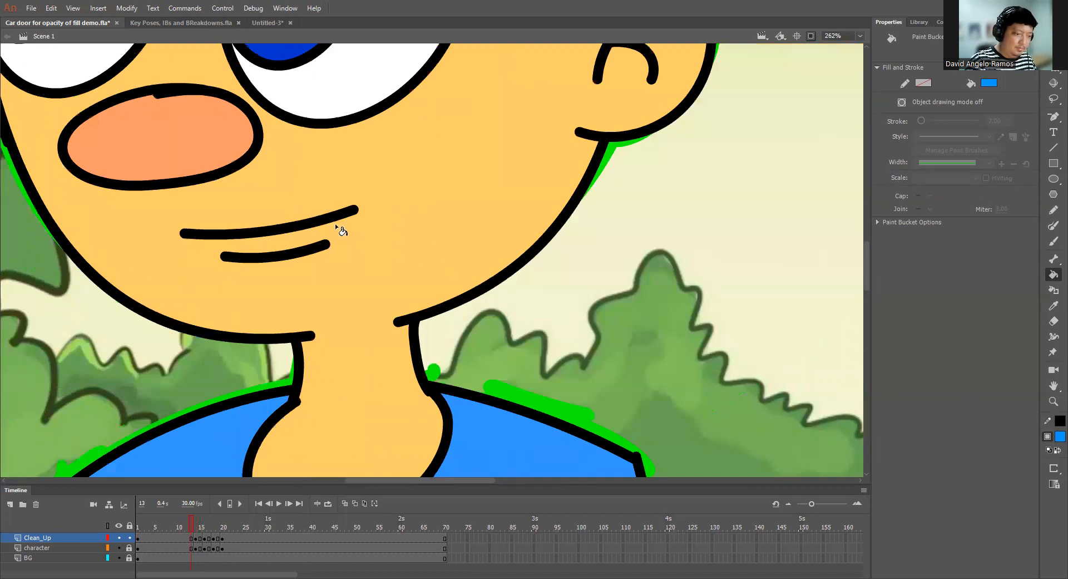
pyautogui.moveTo(335, 222); pyautogui.dragTo(465, 406)
pyautogui.moveTo(430, 192); pyautogui.dragTo(465, 227)
pyautogui.click(447, 190)
pyautogui.click(190, 196)
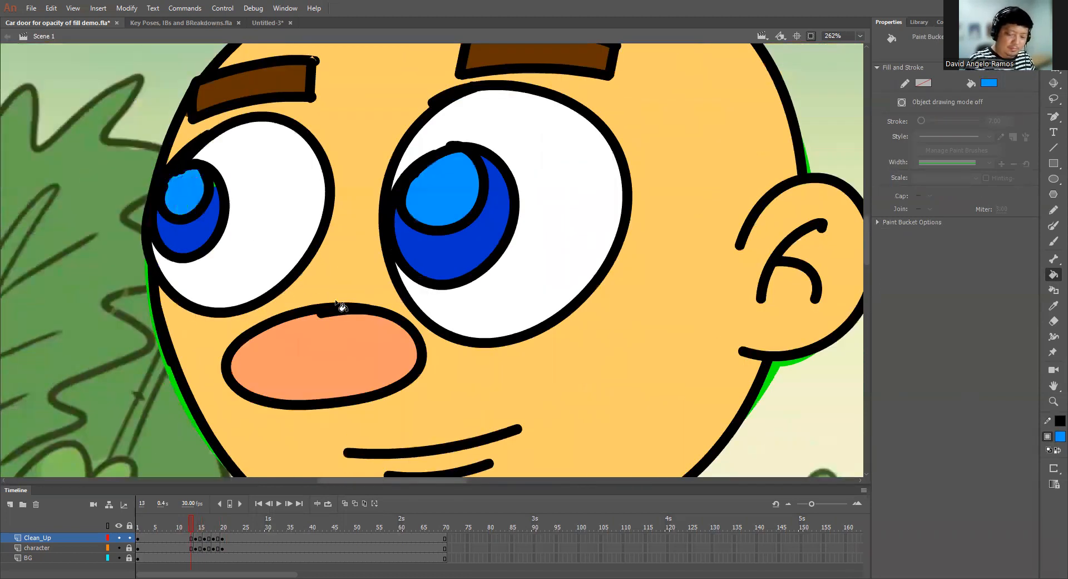
# Choose a very dark red fill and colour the inside of the open mouth on the final smiling pose at frame 21.
pyautogui.hotkey('ctrl', '-')
pyautogui.hotkey('ctrl', '-')
pyautogui.moveTo(203, 522); pyautogui.dragTo(247, 539)
pyautogui.press('z')
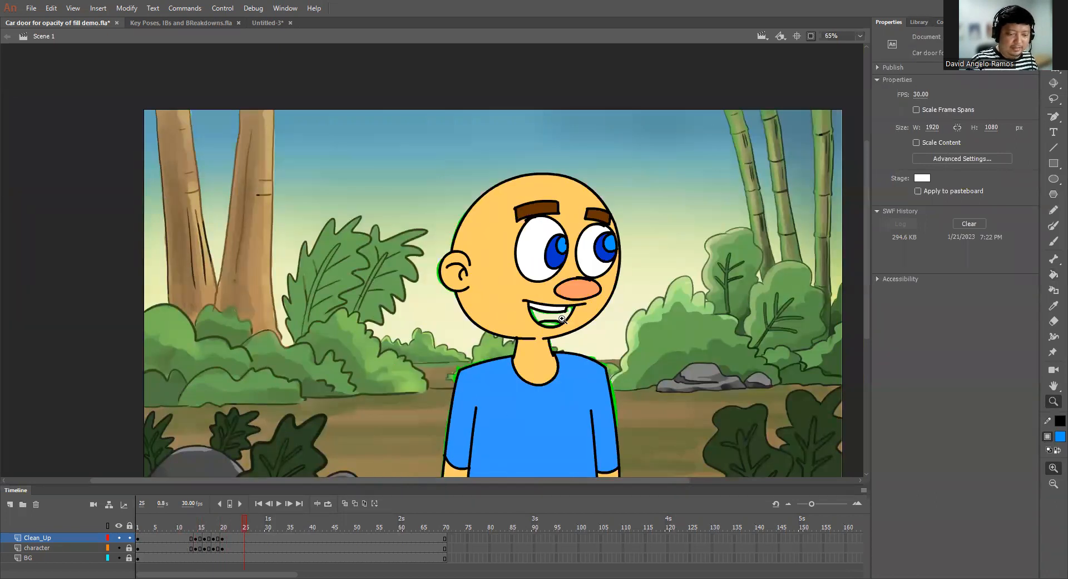
pyautogui.click(557, 317)
pyautogui.click(218, 526)
pyautogui.moveTo(219, 526); pyautogui.dragTo(226, 526)
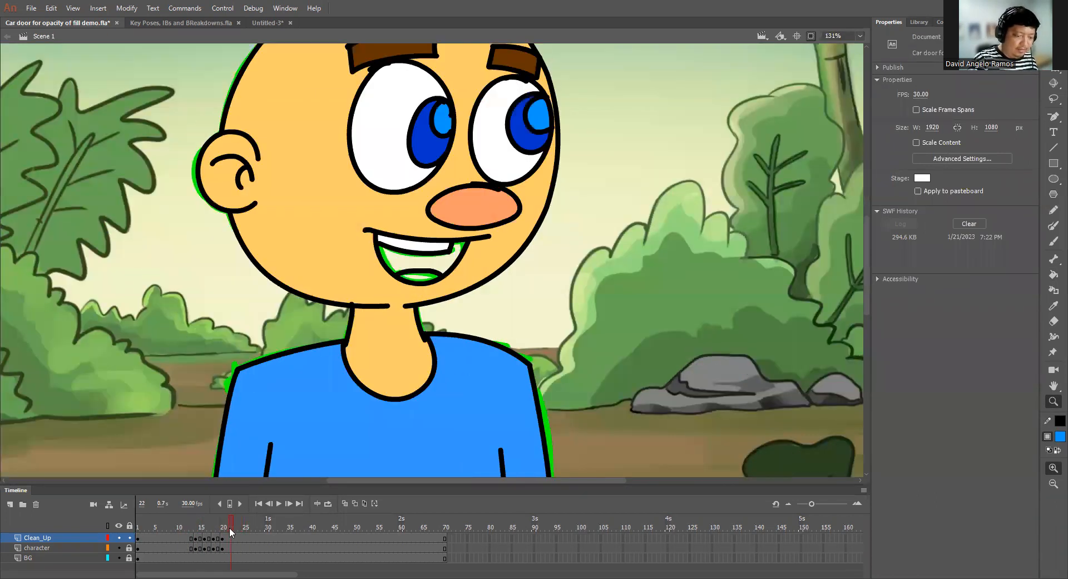
pyautogui.click(1051, 441)
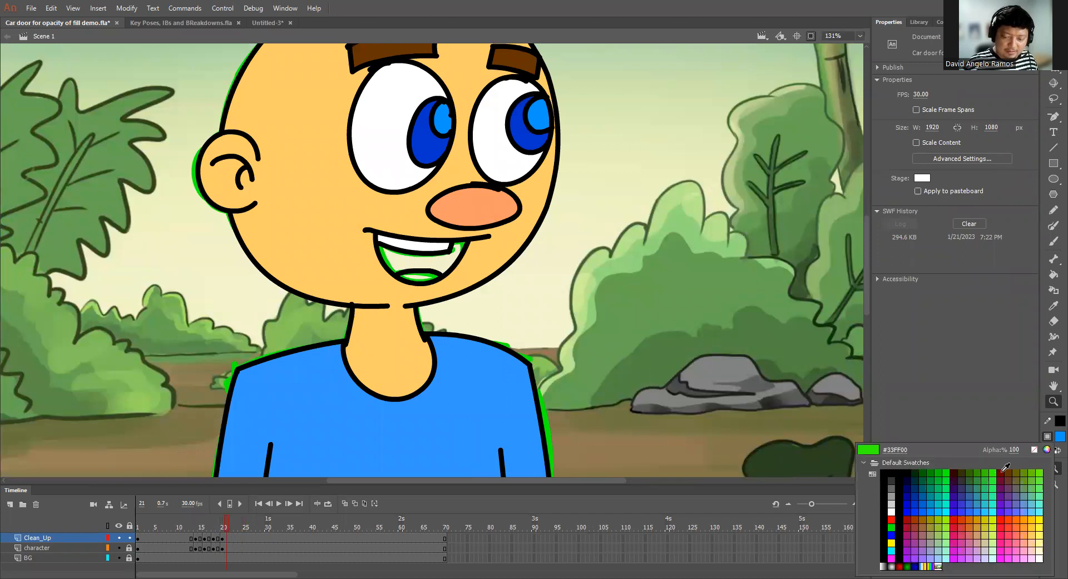
pyautogui.click(955, 474)
pyautogui.press('k')
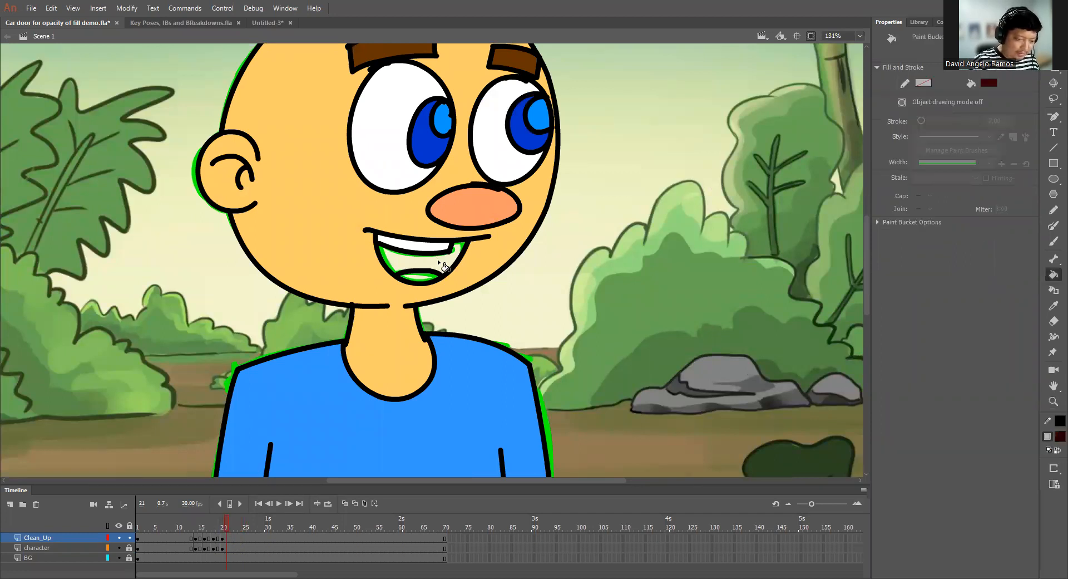
pyautogui.click(437, 259)
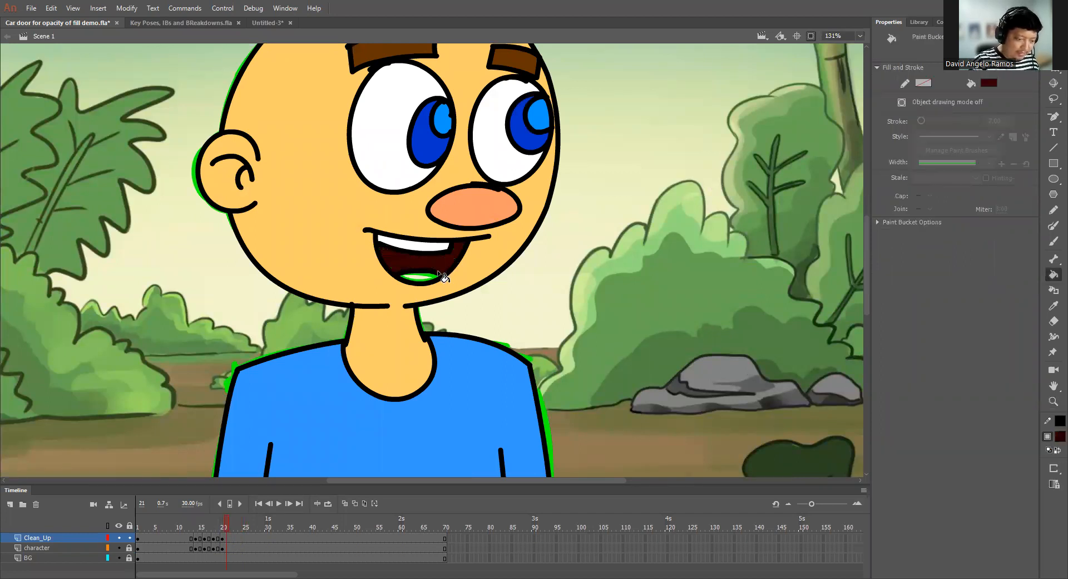
# Try filling the tongue on the smiling pose with the dark red #660000.
pyautogui.click(1057, 437)
pyautogui.click(1002, 482)
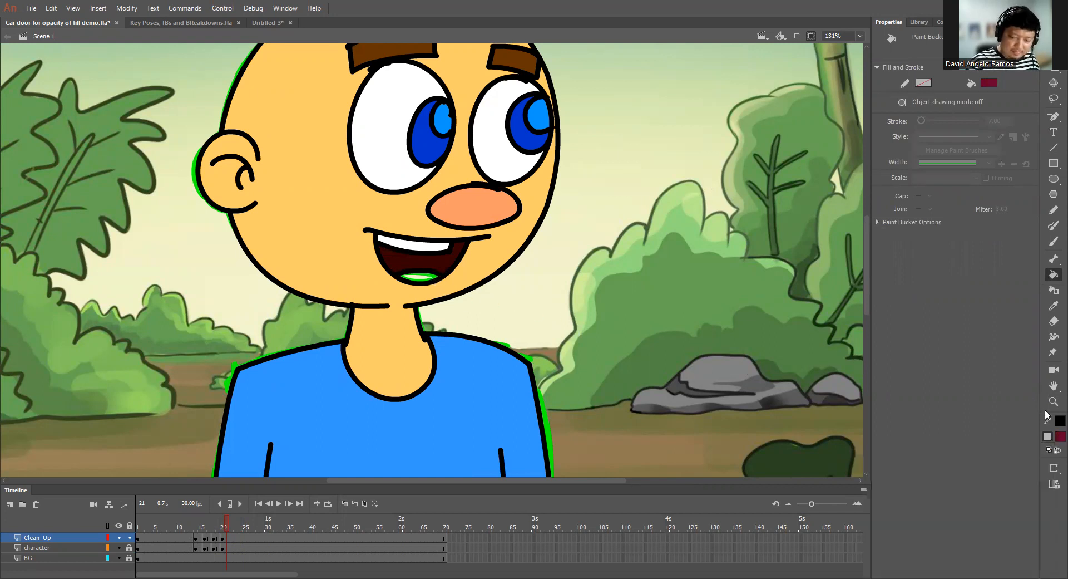
pyautogui.click(1051, 438)
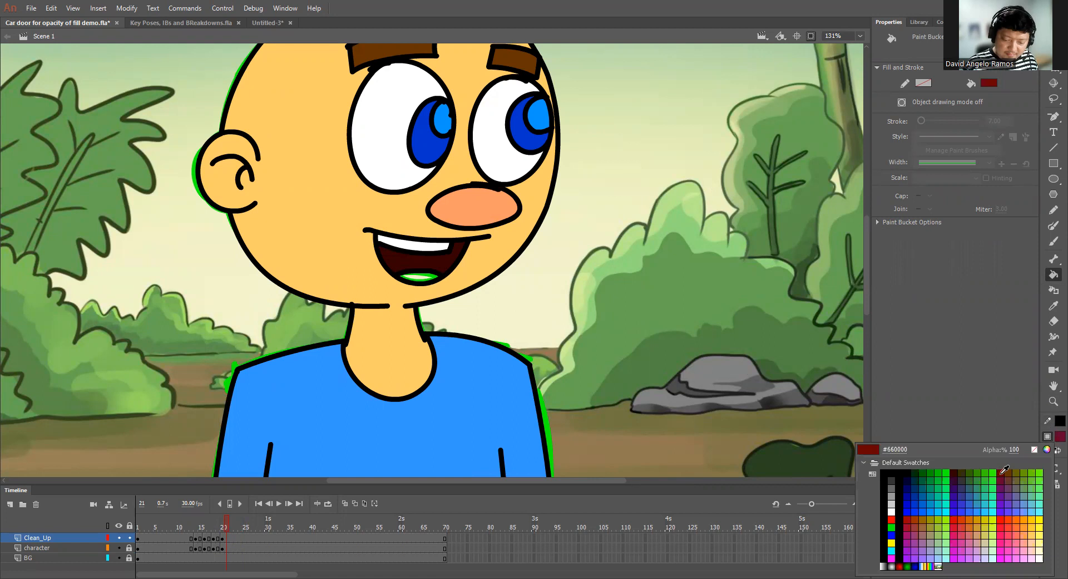
pyautogui.click(1003, 474)
pyautogui.click(425, 278)
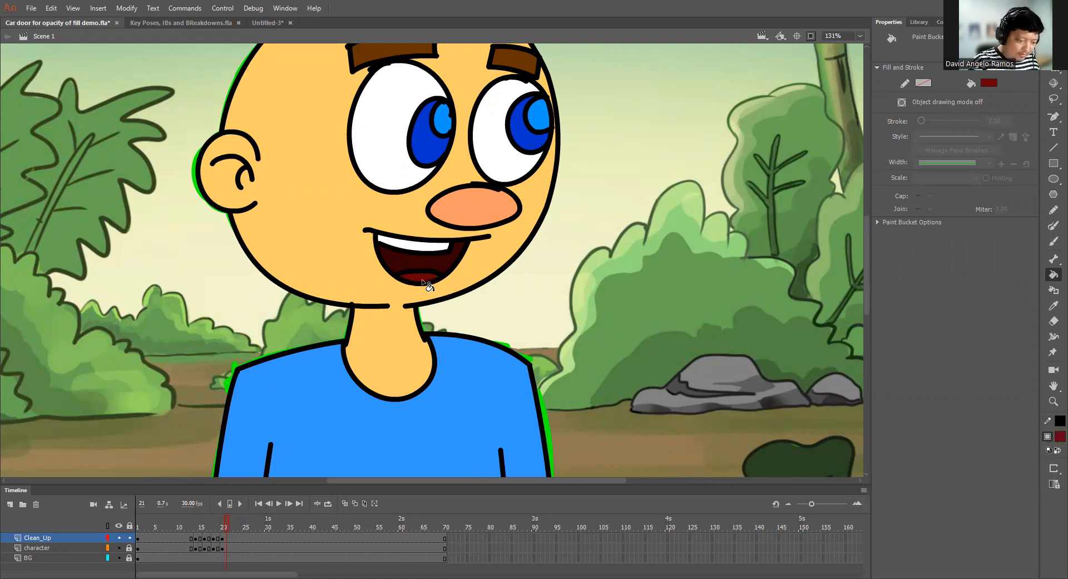
# Fill the tongue on the smiling pose with the bright red #FF0000.
pyautogui.press('z')
pyautogui.click(433, 250)
pyautogui.press('v')
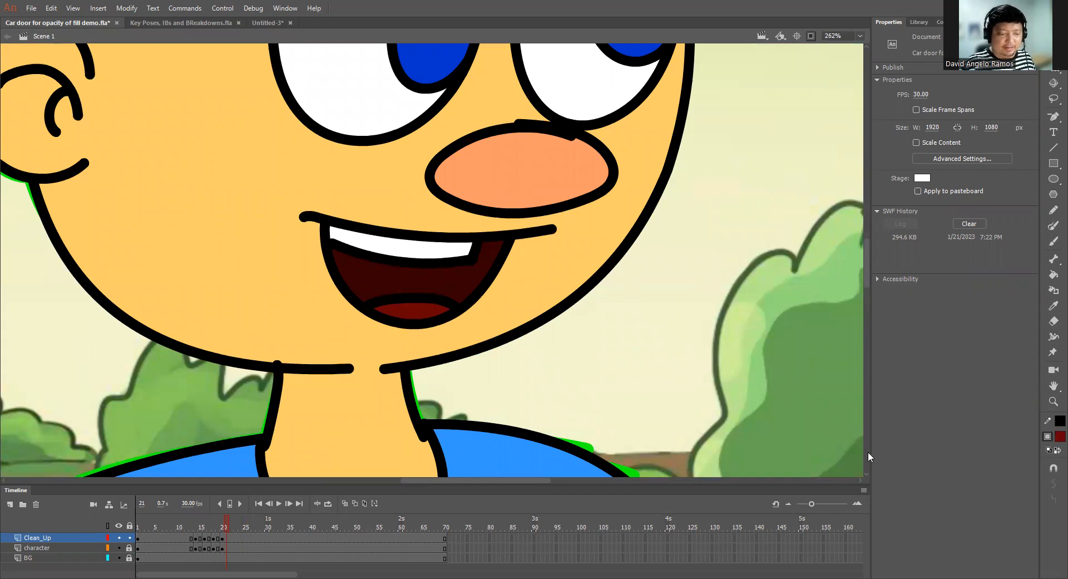
pyautogui.click(1051, 438)
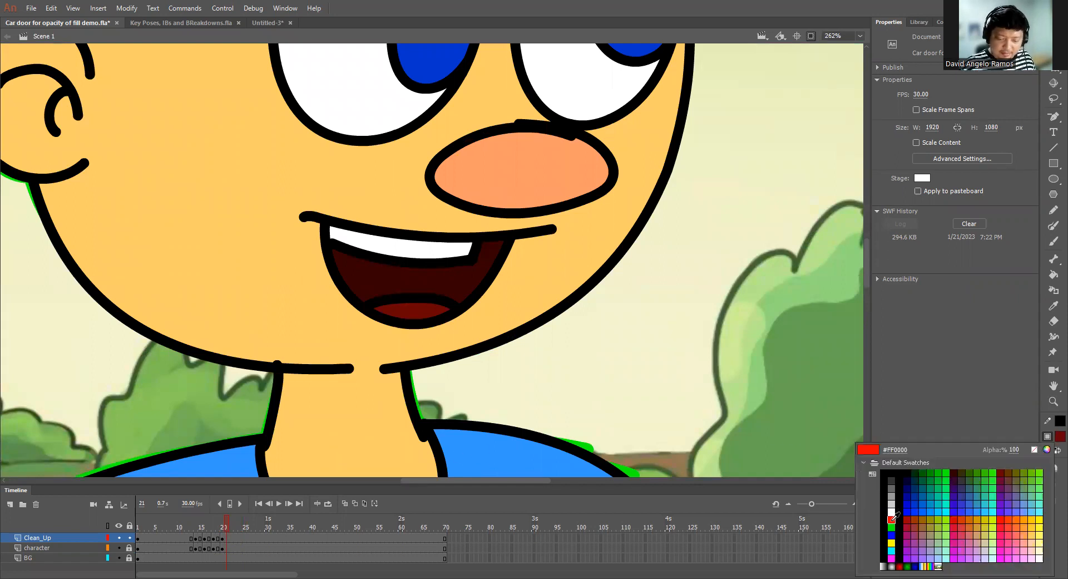
pyautogui.click(417, 319)
pyautogui.hotkey('ctrl', '-')
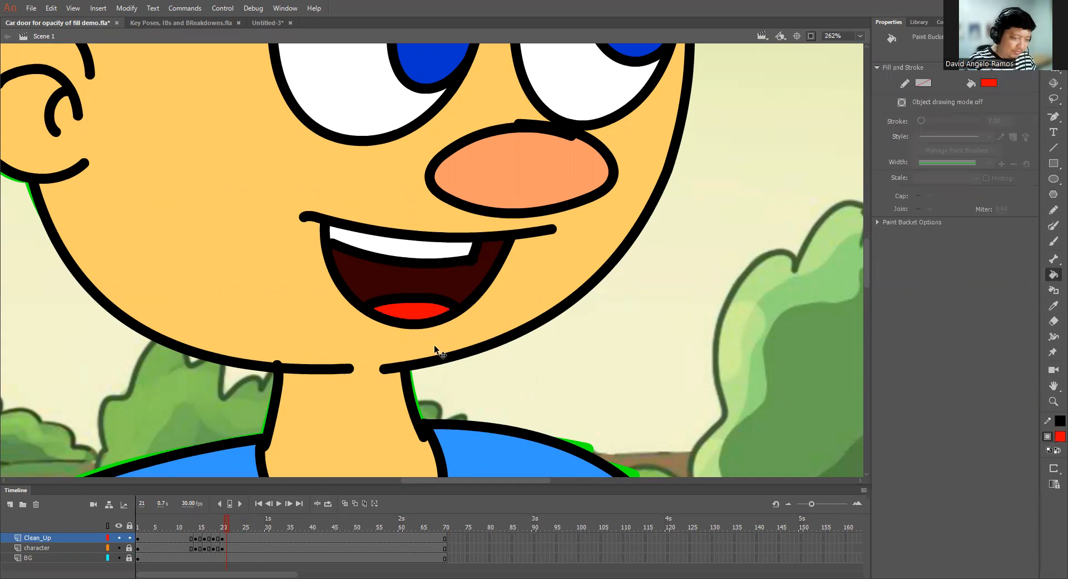
pyautogui.hotkey('ctrl', '-')
# Return to frame 8 and compare the drawing with and without the rough character layer, leaving that layer hidden.
pyautogui.moveTo(565, 308)
pyautogui.mouseDown()
pyautogui.moveTo(552, 355)
pyautogui.moveTo(565, 318)
pyautogui.mouseUp()
pyautogui.moveTo(225, 524)
pyautogui.mouseDown()
pyautogui.moveTo(177, 533)
pyautogui.moveTo(217, 534)
pyautogui.moveTo(215, 546)
pyautogui.moveTo(169, 547)
pyautogui.mouseUp()
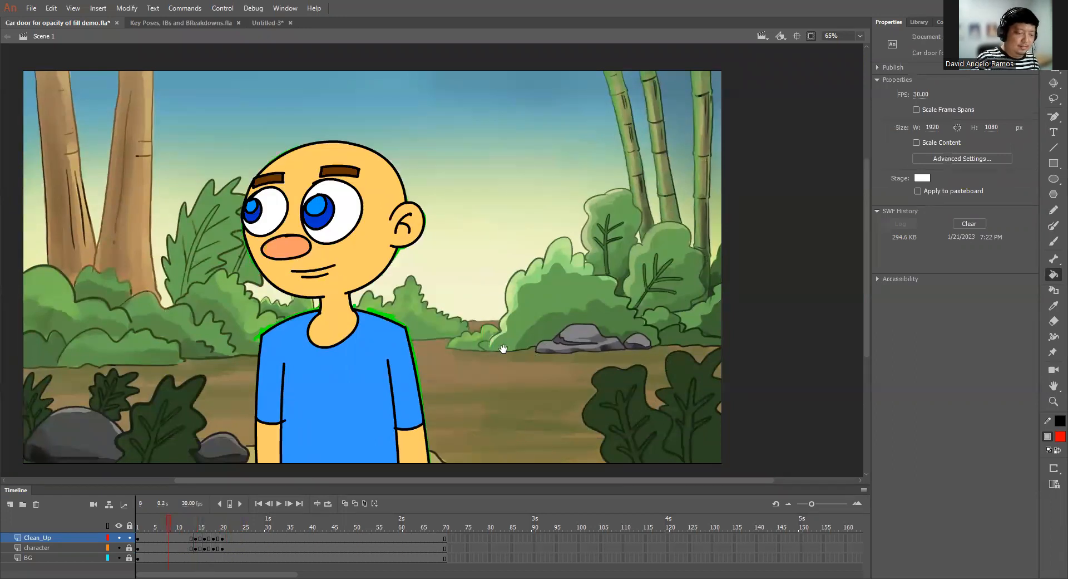
pyautogui.scroll(-1, 382, 399)
pyautogui.moveTo(490, 302); pyautogui.dragTo(512, 320)
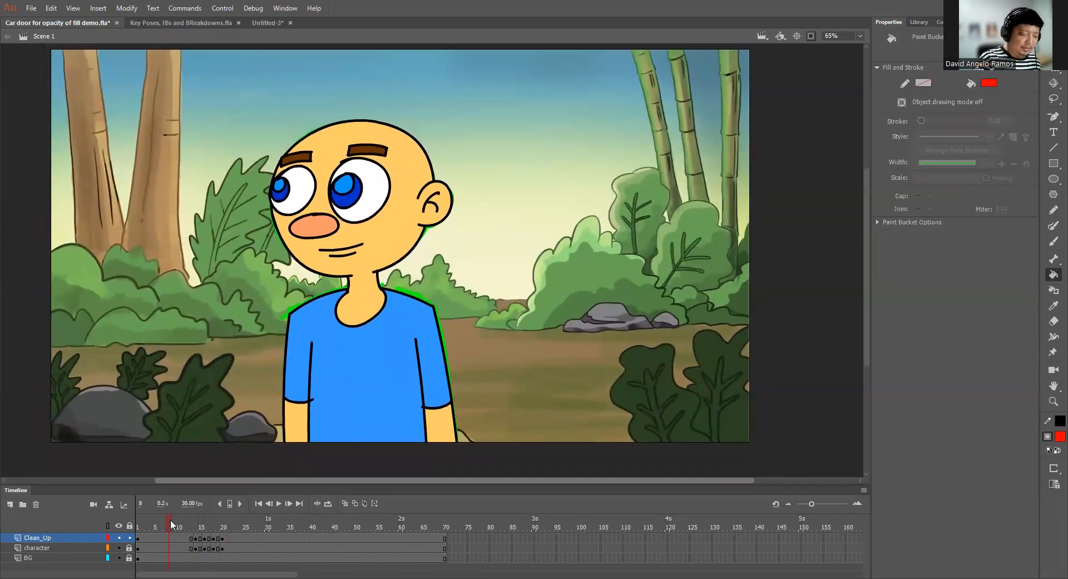
pyautogui.click(119, 548)
pyautogui.click(119, 548)
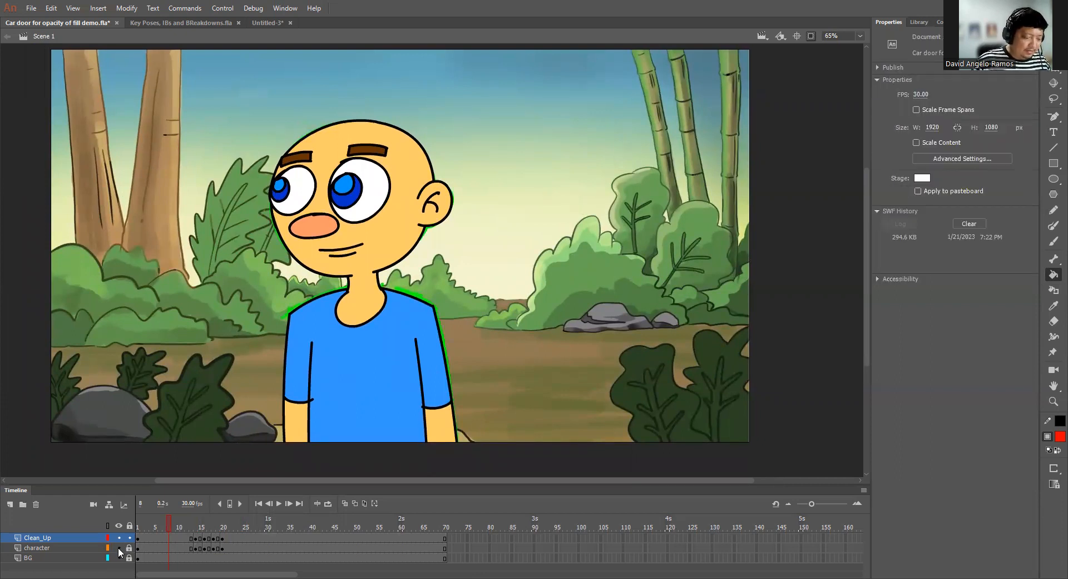
pyautogui.click(118, 548)
pyautogui.click(118, 548)
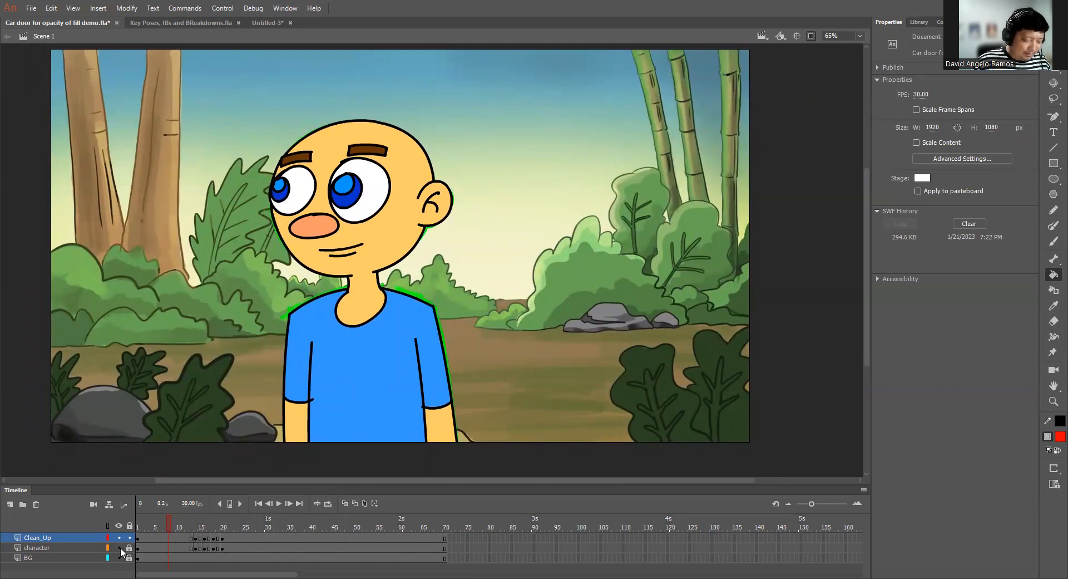
pyautogui.click(119, 548)
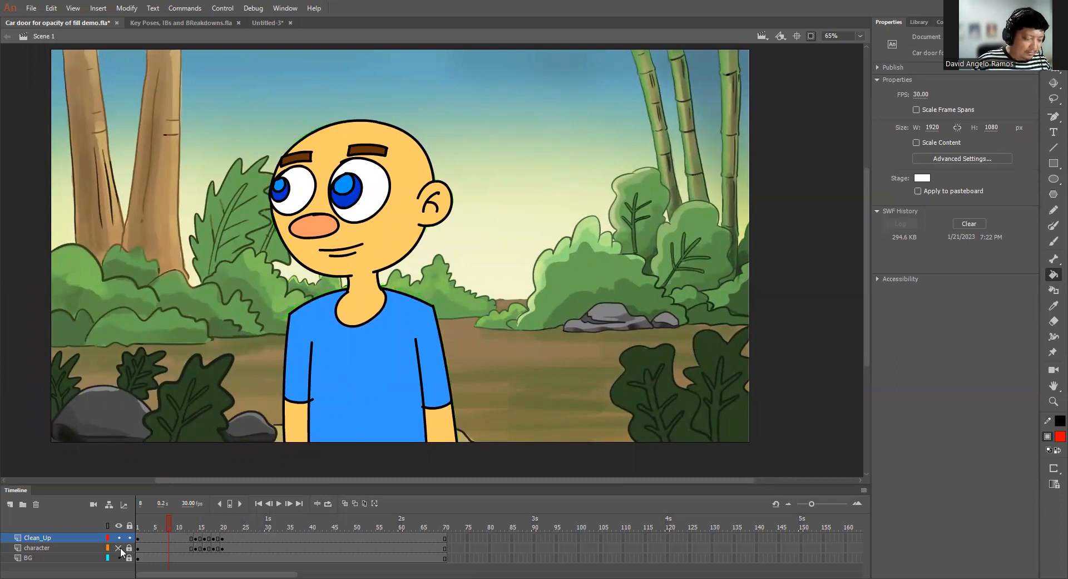
# Test the movie to check how the hidden character layer appears in the exported animation.
pyautogui.press('space')
pyautogui.moveTo(453, 319); pyautogui.dragTo(475, 349)
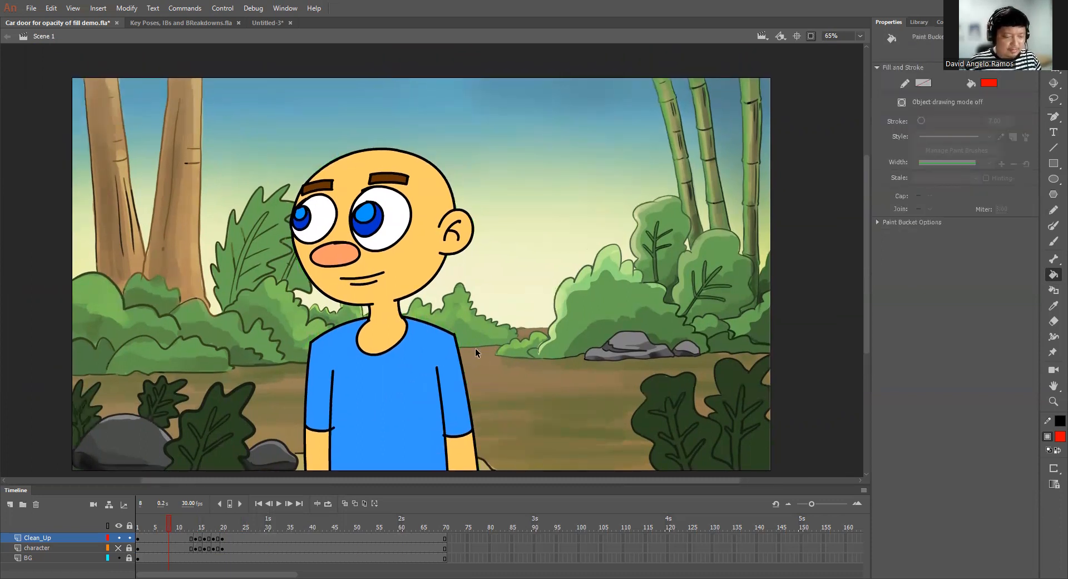
pyautogui.hotkey('ctrl', 'Return')
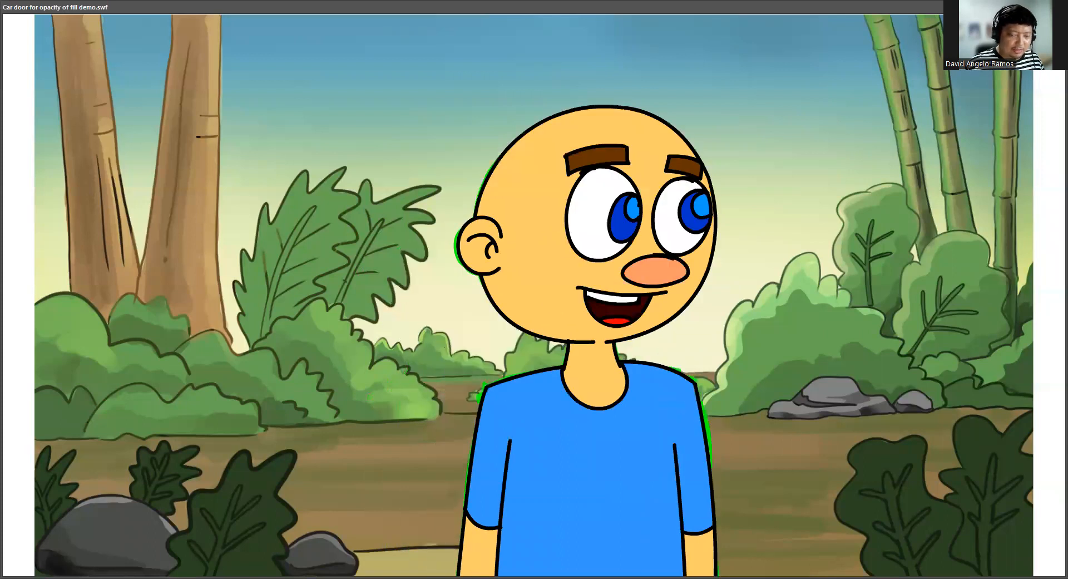
pyautogui.hotkey('ctrl', 'w')
# Convert the rough character layer into a Guide layer.
pyautogui.click(83, 547)
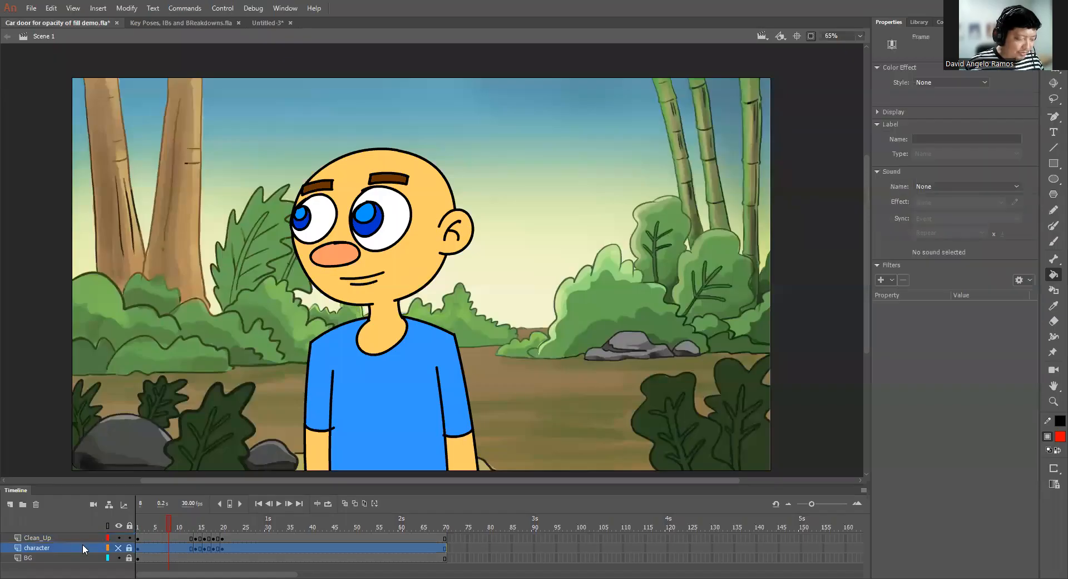
pyautogui.rightClick(54, 547)
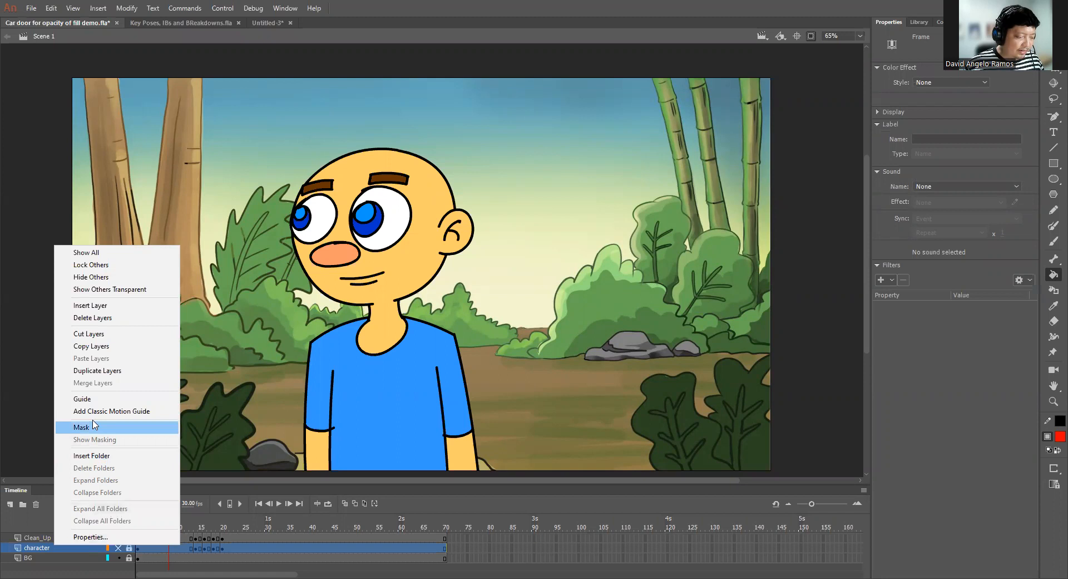
pyautogui.click(90, 400)
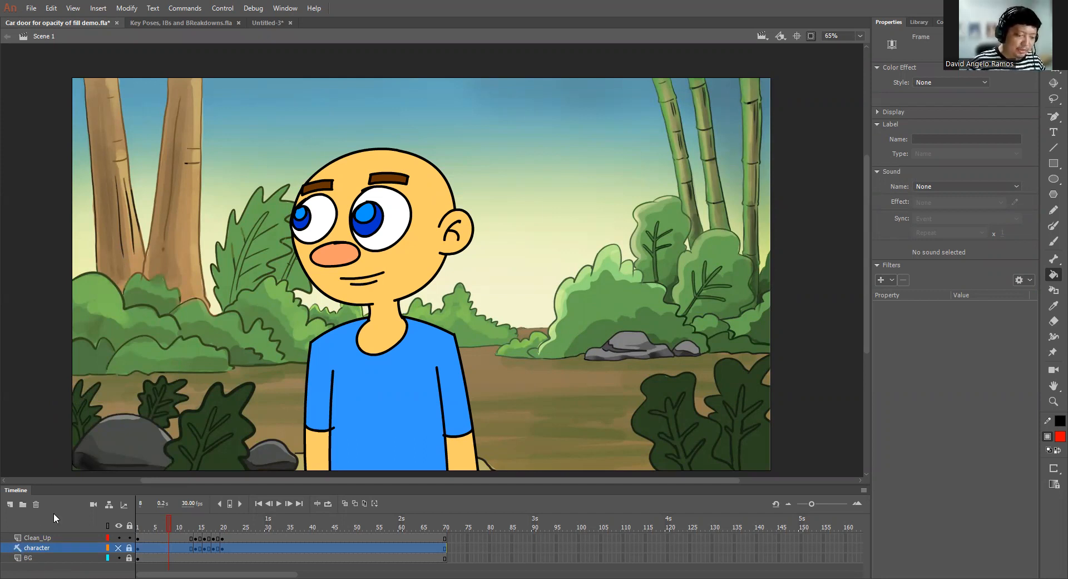
# Test the movie again with the guide layer, and scrub and play the head turn on the timeline.
pyautogui.hotkey('ctrl', 'Return')
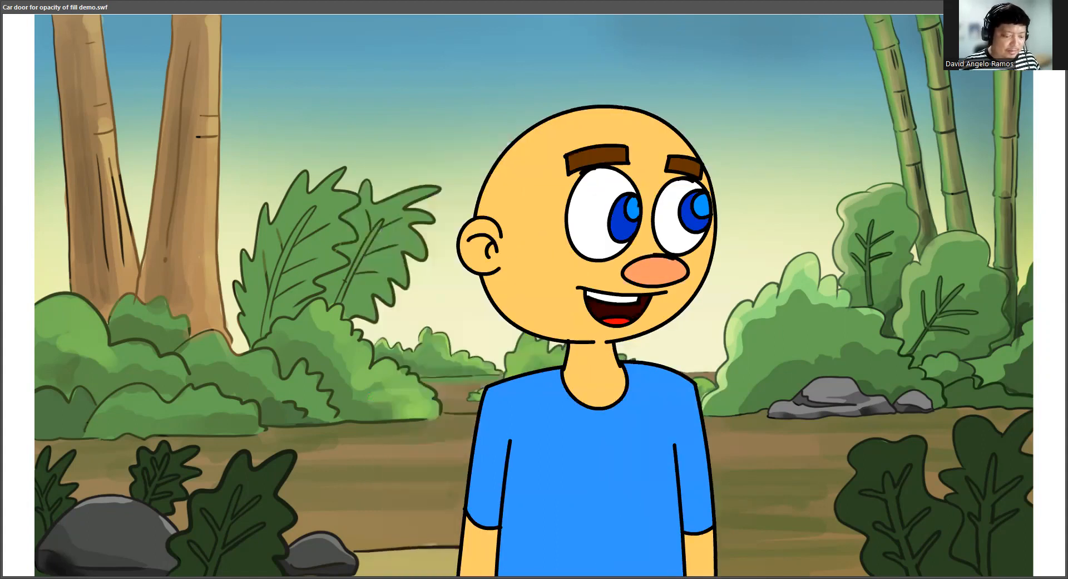
pyautogui.hotkey('ctrl', 'w')
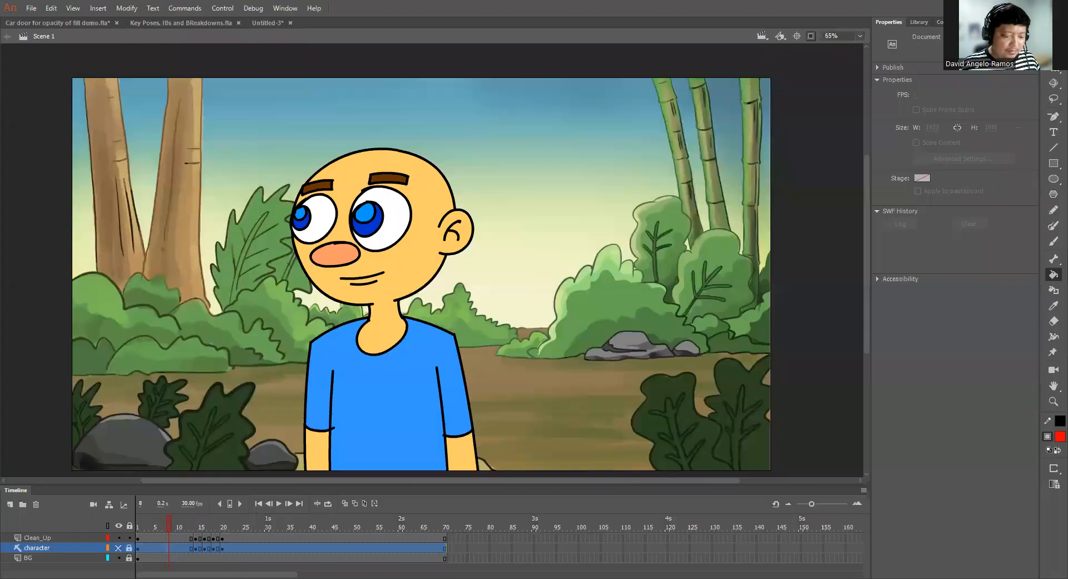
pyautogui.moveTo(189, 527); pyautogui.dragTo(265, 562)
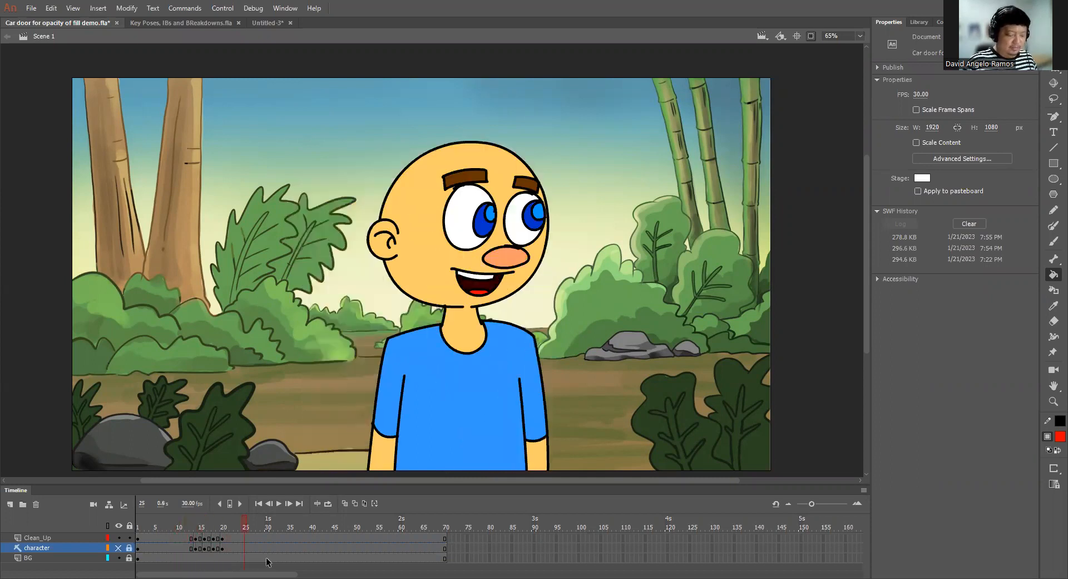
pyautogui.press('Return')
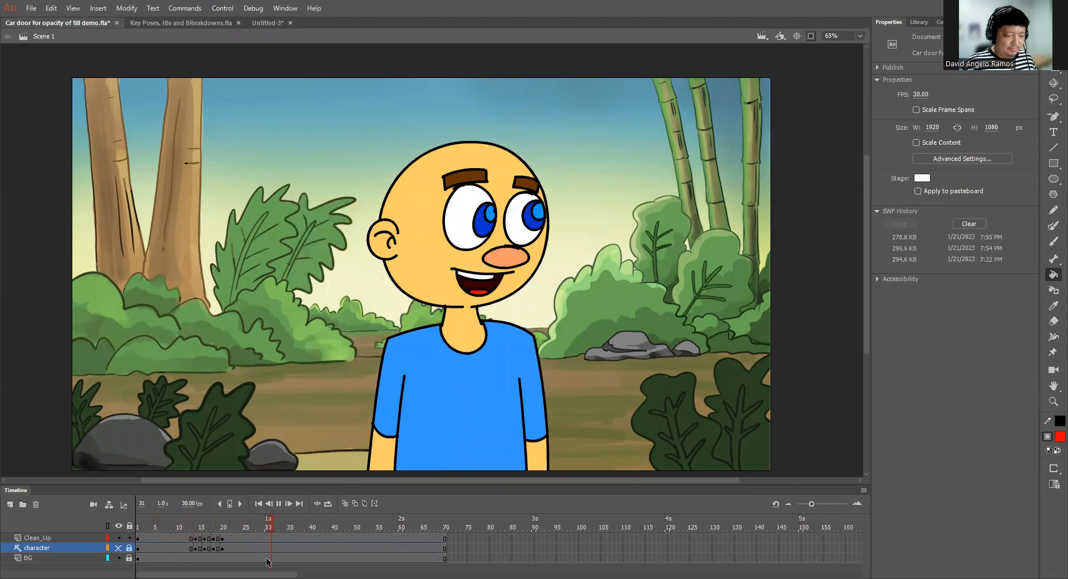
pyautogui.press('Return')
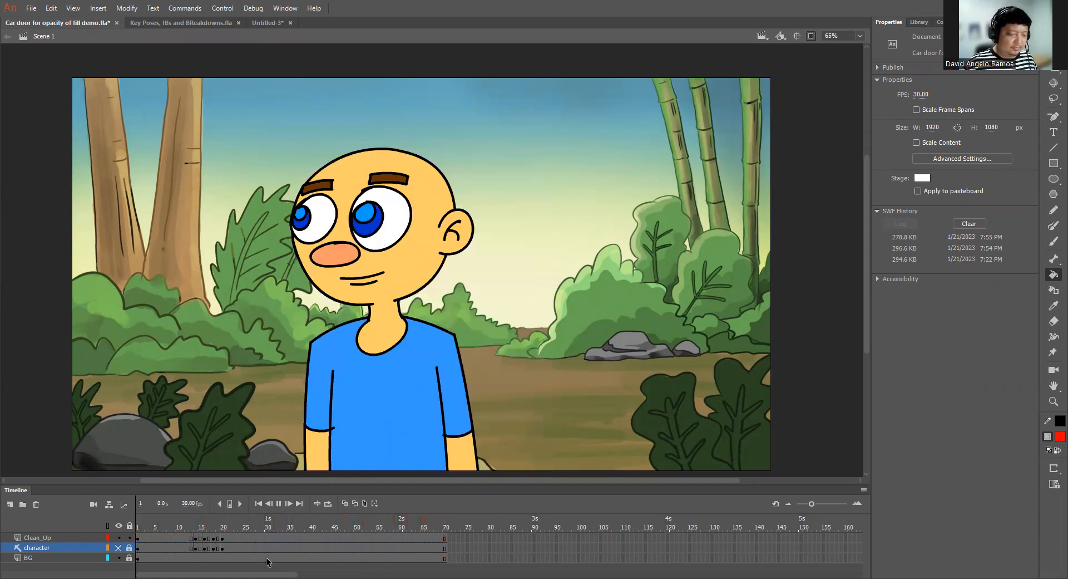
pyautogui.press('Return')
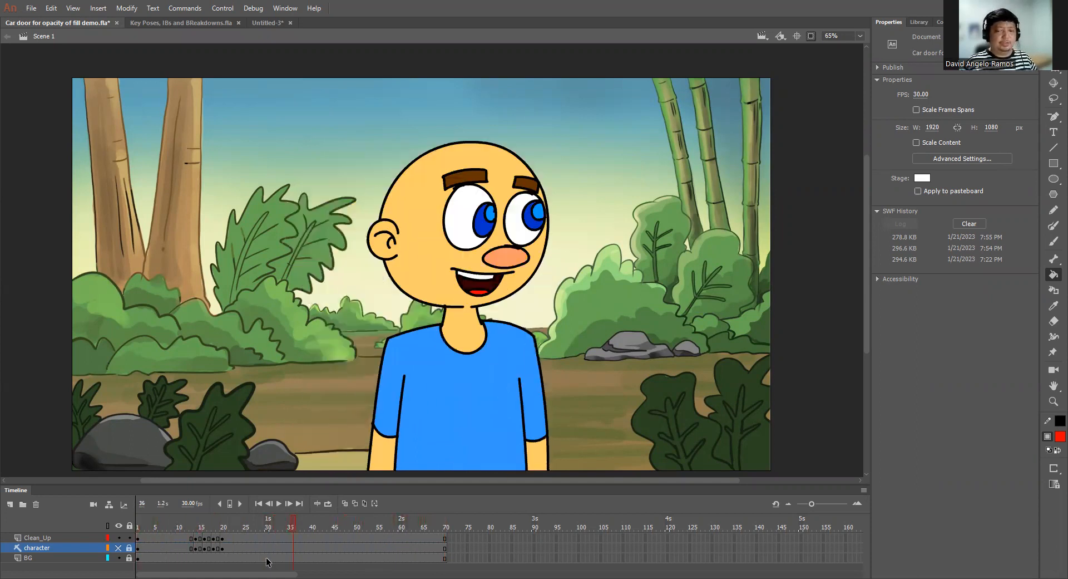